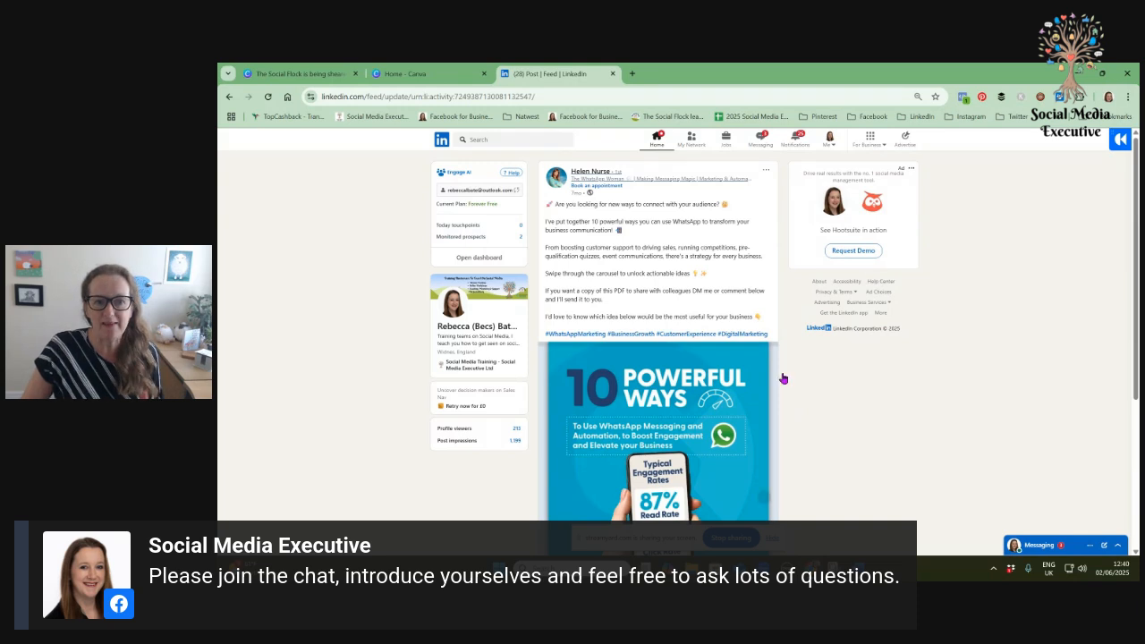
Step: Look through all pages of the "10 ways to use WhatsApp for your business" carousel in the LinkedIn post
{"action": "scroll", "coordinate": [868, 398], "scroll_direction": "down", "scroll_amount": 2}
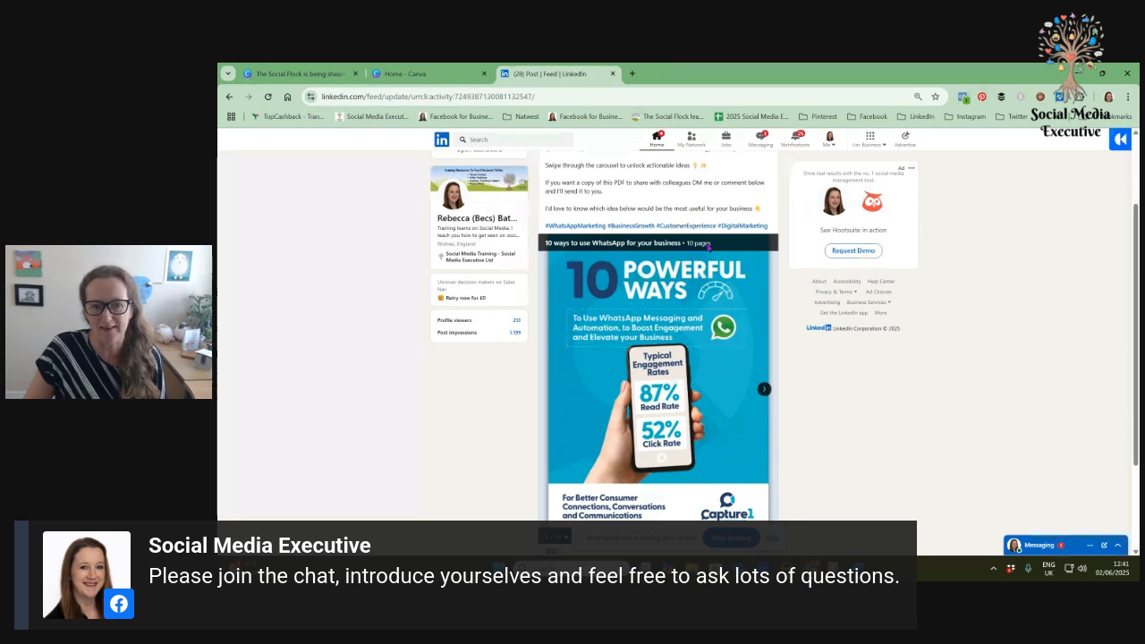
{"action": "left_click", "coordinate": [764, 390]}
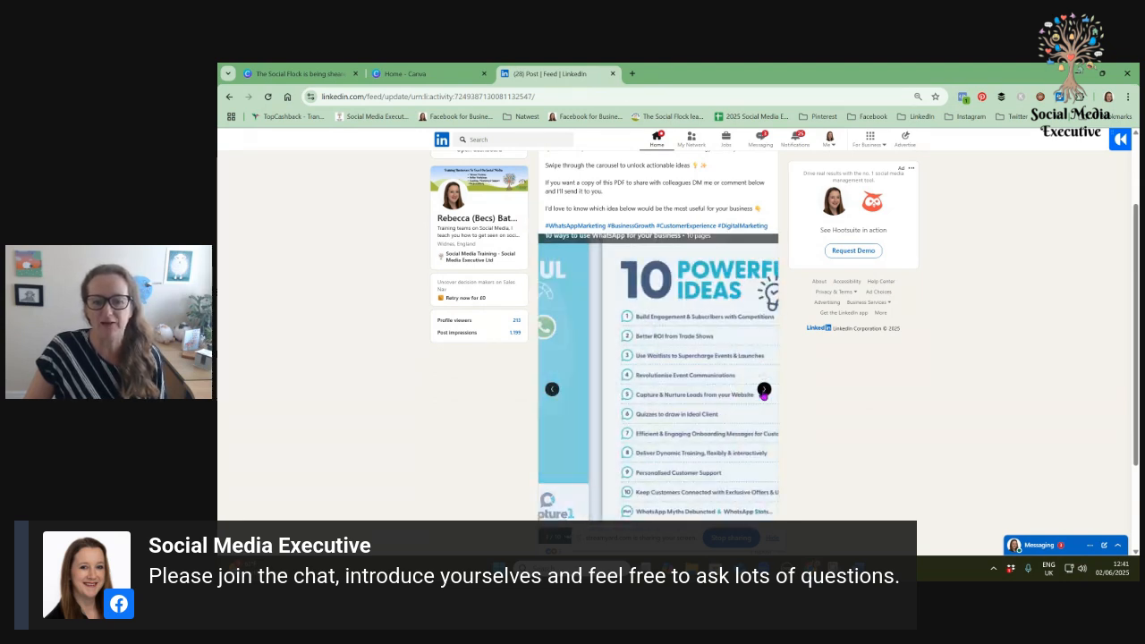
{"action": "left_click", "coordinate": [764, 390]}
{"action": "left_click", "coordinate": [764, 390]}
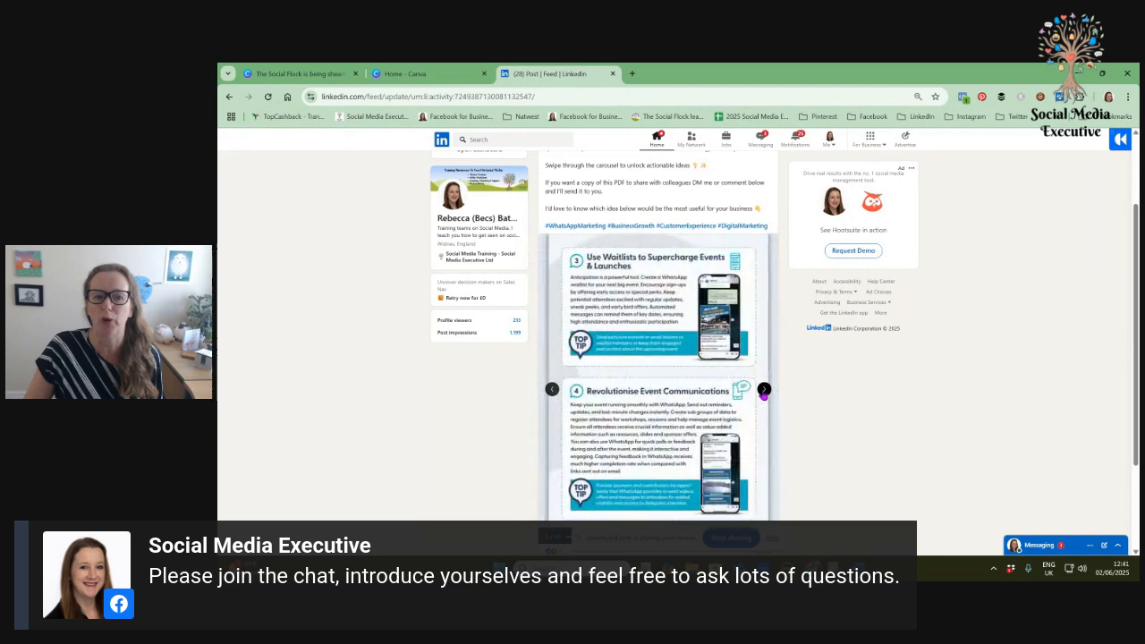
{"action": "left_click", "coordinate": [764, 390]}
{"action": "left_click", "coordinate": [764, 390]}
{"action": "left_click", "coordinate": [764, 390]}
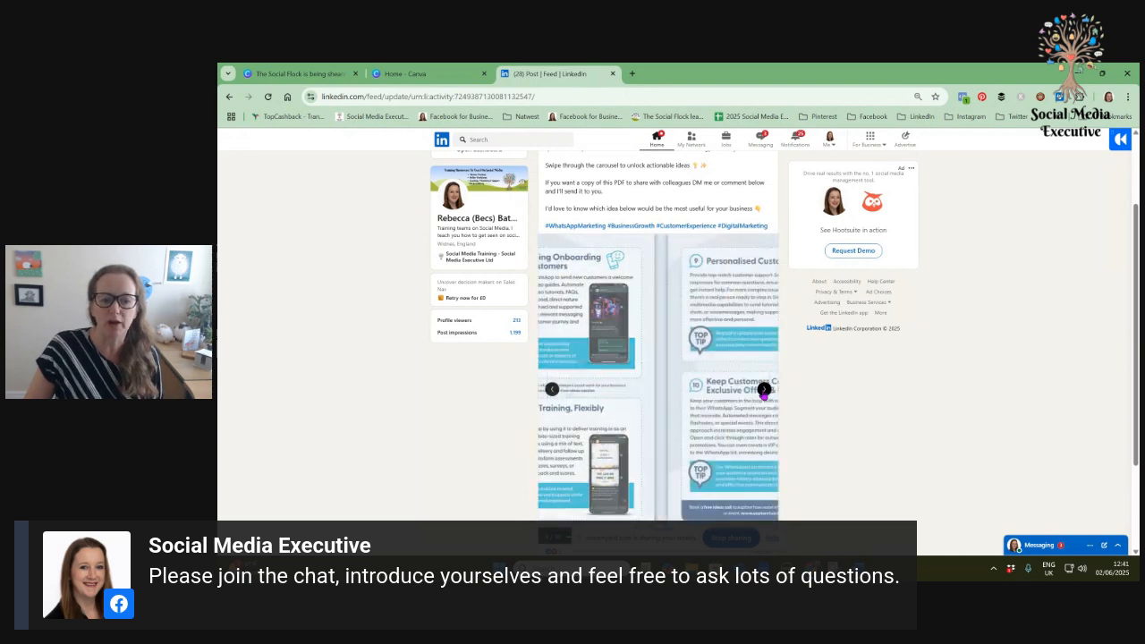
{"action": "left_click", "coordinate": [764, 390]}
{"action": "left_click", "coordinate": [764, 390]}
{"action": "left_click", "coordinate": [764, 390]}
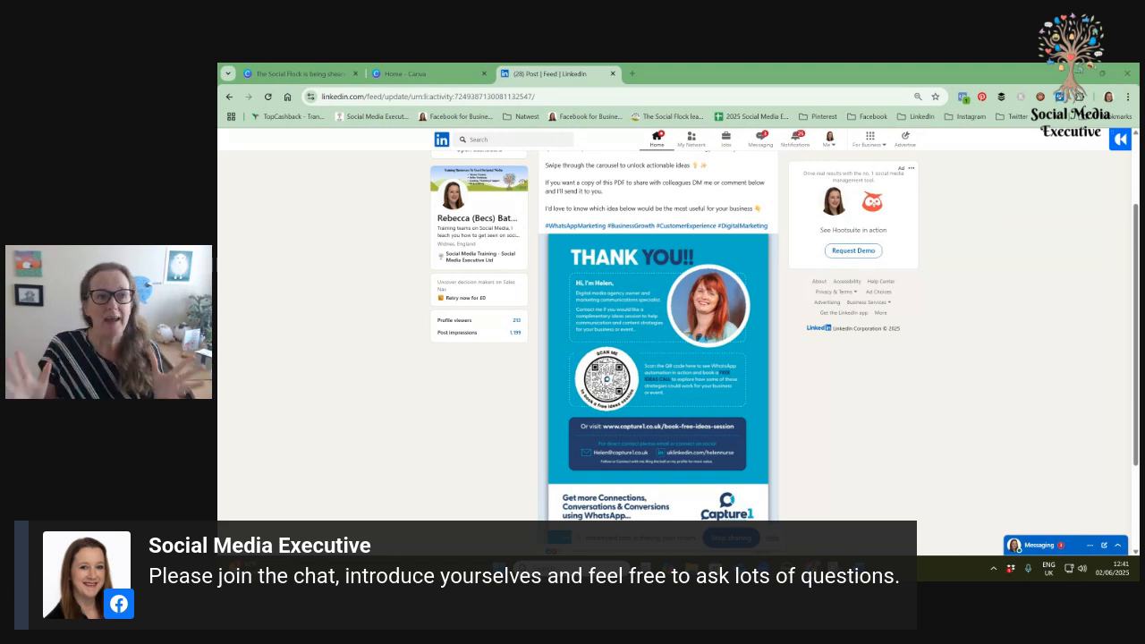
Step: Switch to Canva and create a blank LinkedIn Carousel design, finding the format with the search "linkedin car"
{"action": "left_click", "coordinate": [427, 73]}
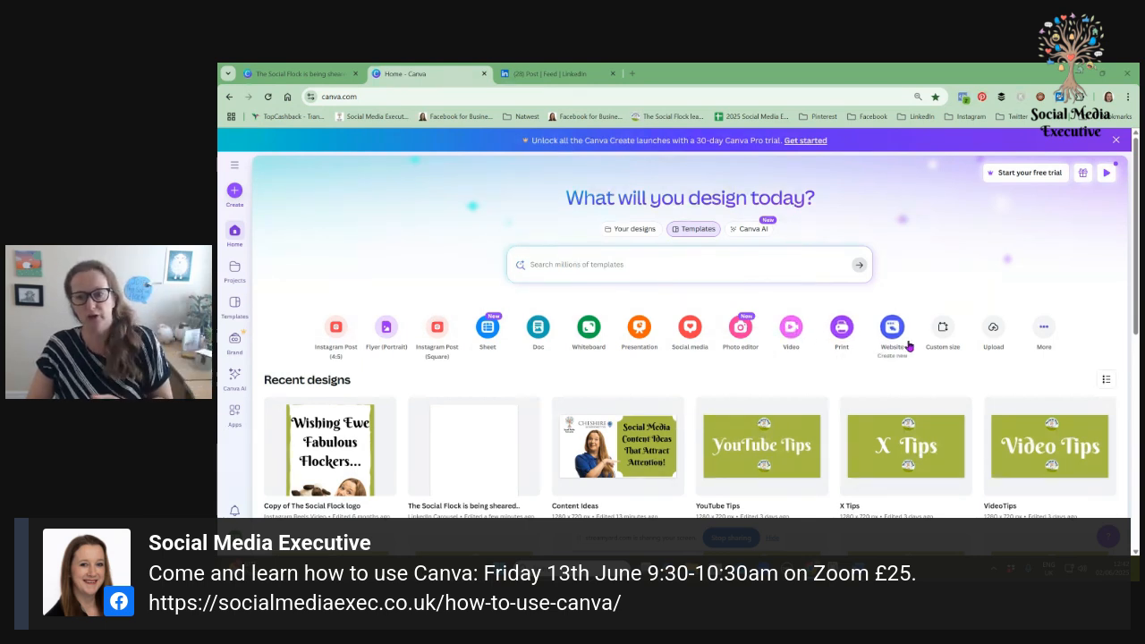
{"action": "left_click", "coordinate": [1044, 329]}
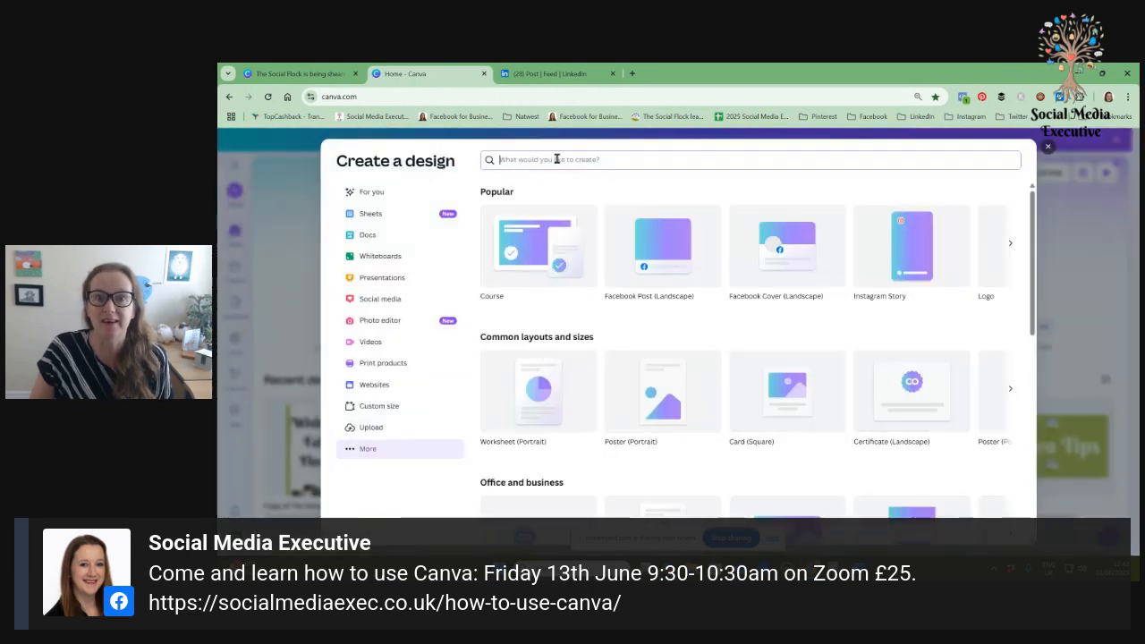
{"action": "type", "text": "linked"}
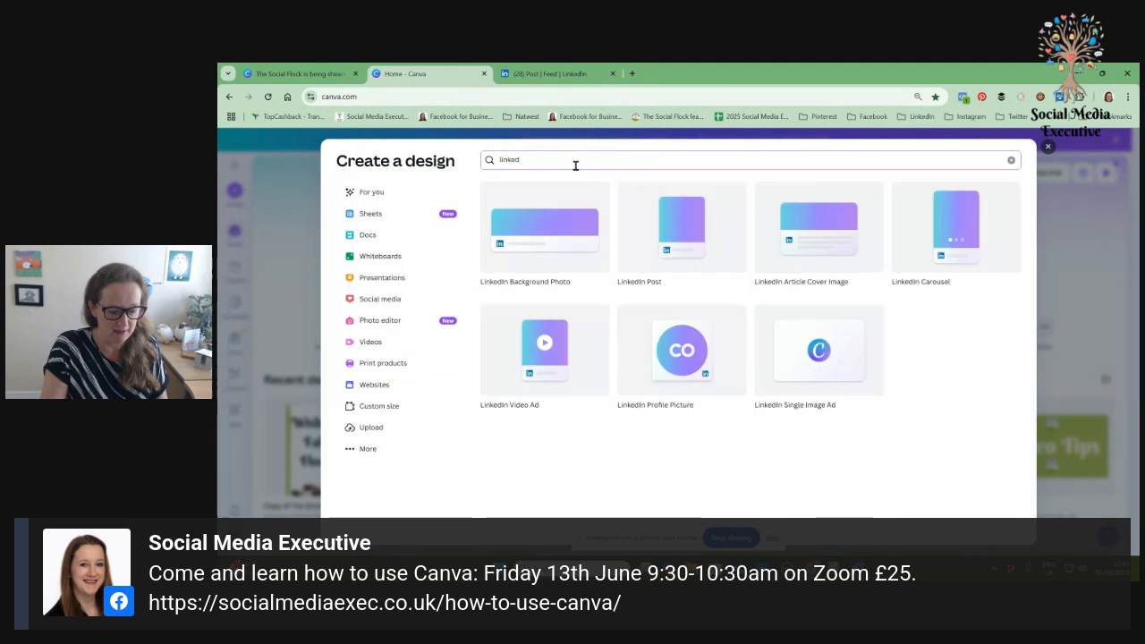
{"action": "type", "text": "in car"}
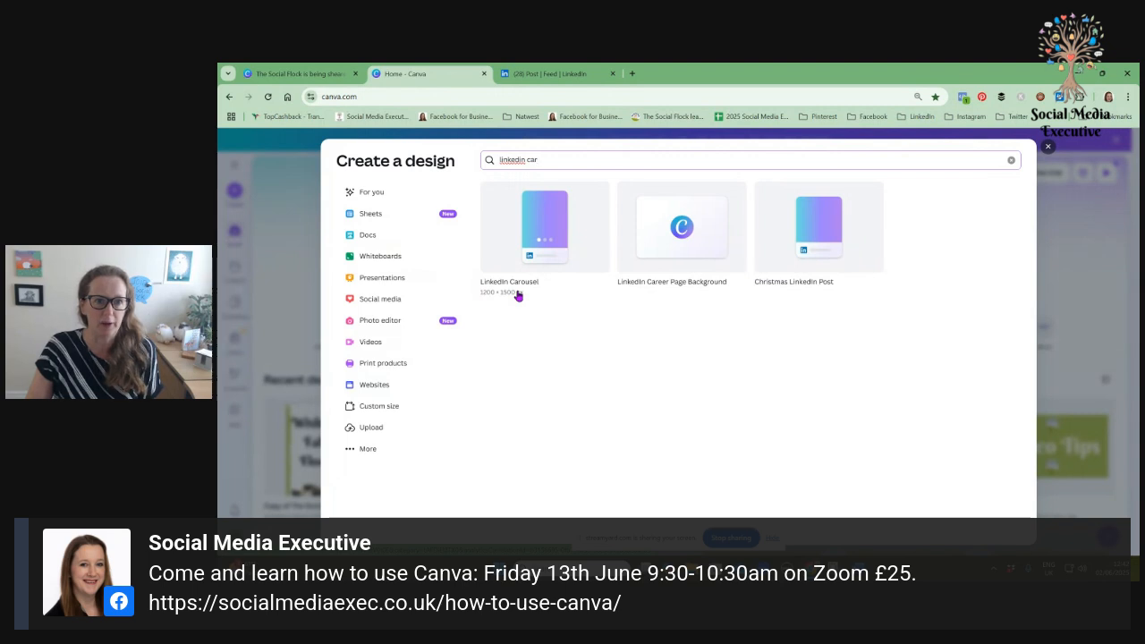
{"action": "left_click", "coordinate": [537, 238]}
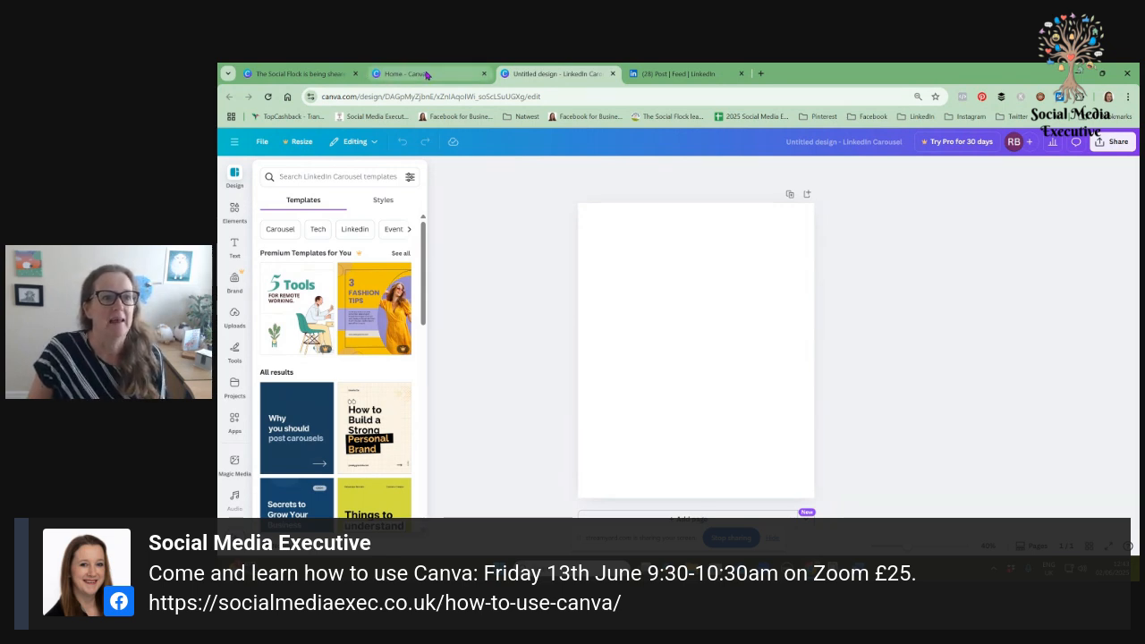
Step: Return to the open "The Social Flock is being sheared" design
{"action": "mouse_move", "coordinate": [429, 76]}
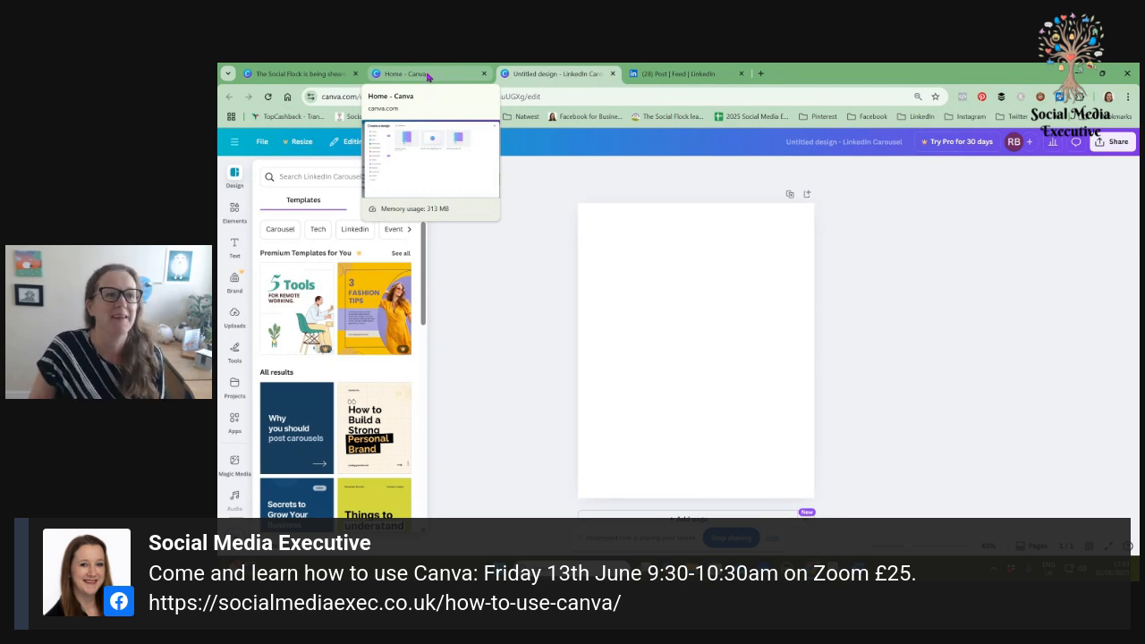
{"action": "left_click", "coordinate": [429, 75]}
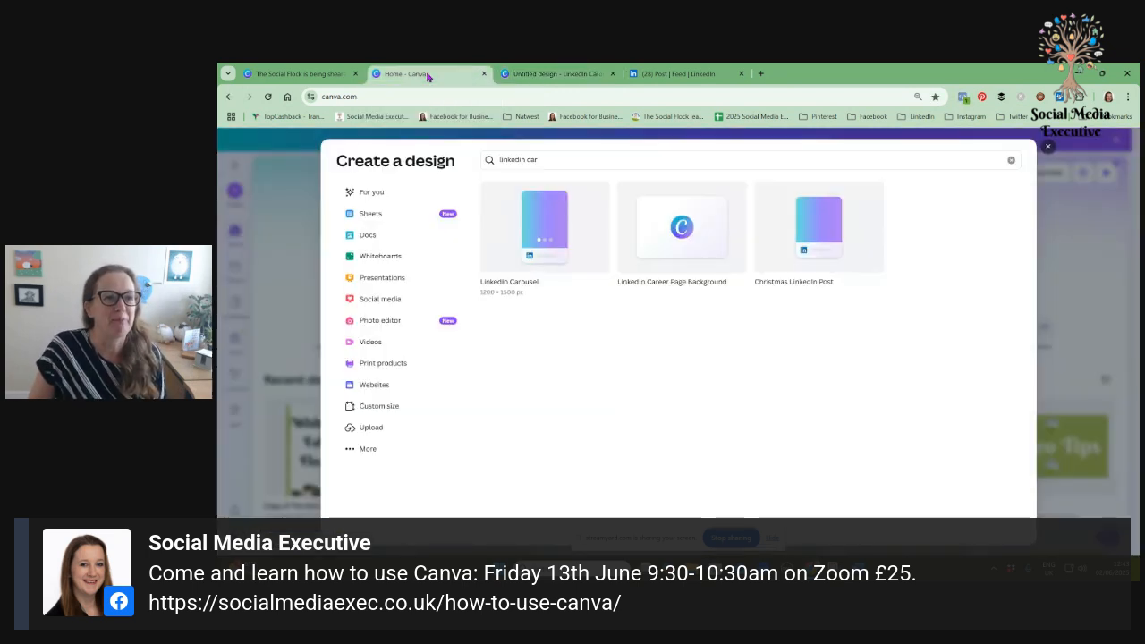
{"action": "left_click", "coordinate": [299, 75]}
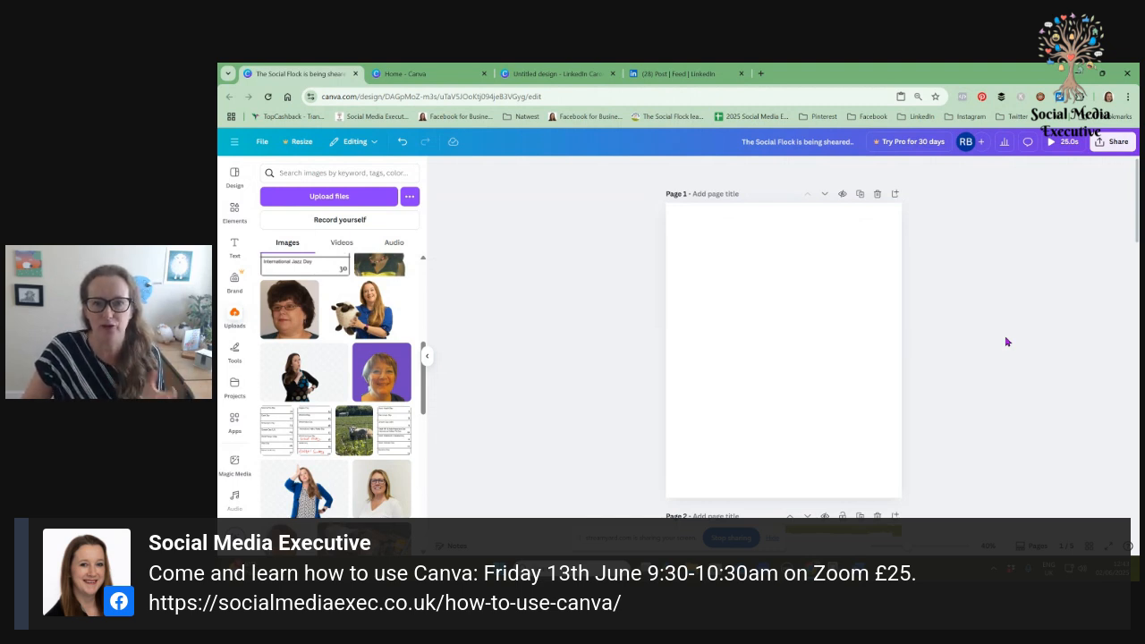
Step: Copy the heading text from page 2 and paste it onto the blank page 1
{"action": "scroll", "coordinate": [982, 333], "scroll_direction": "down", "scroll_amount": 3}
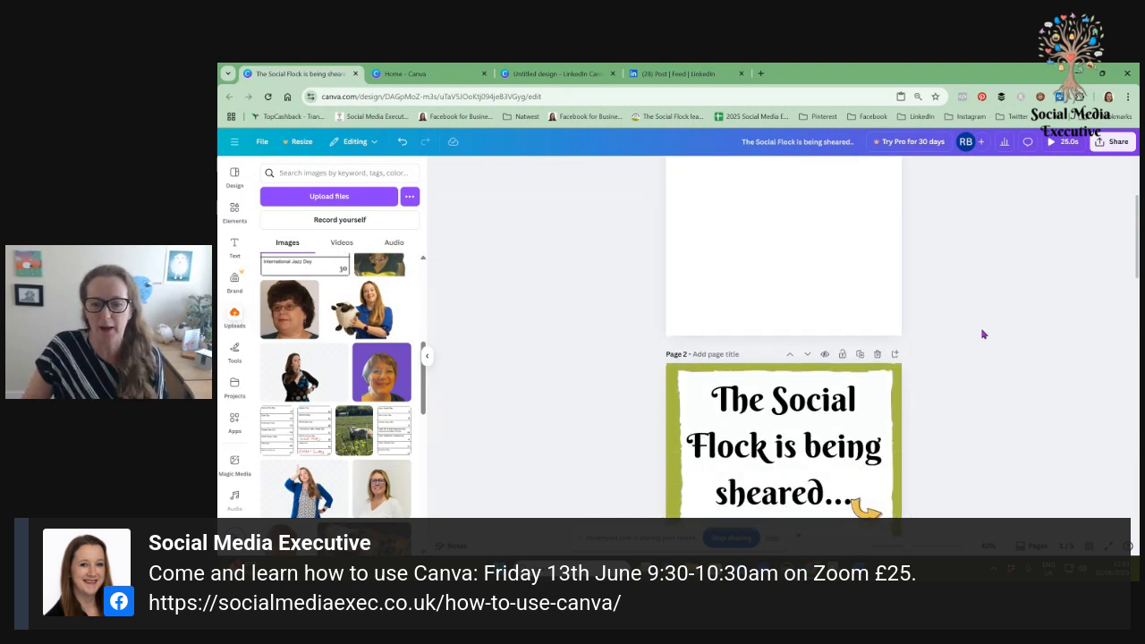
{"action": "scroll", "coordinate": [982, 333], "scroll_direction": "down", "scroll_amount": 2}
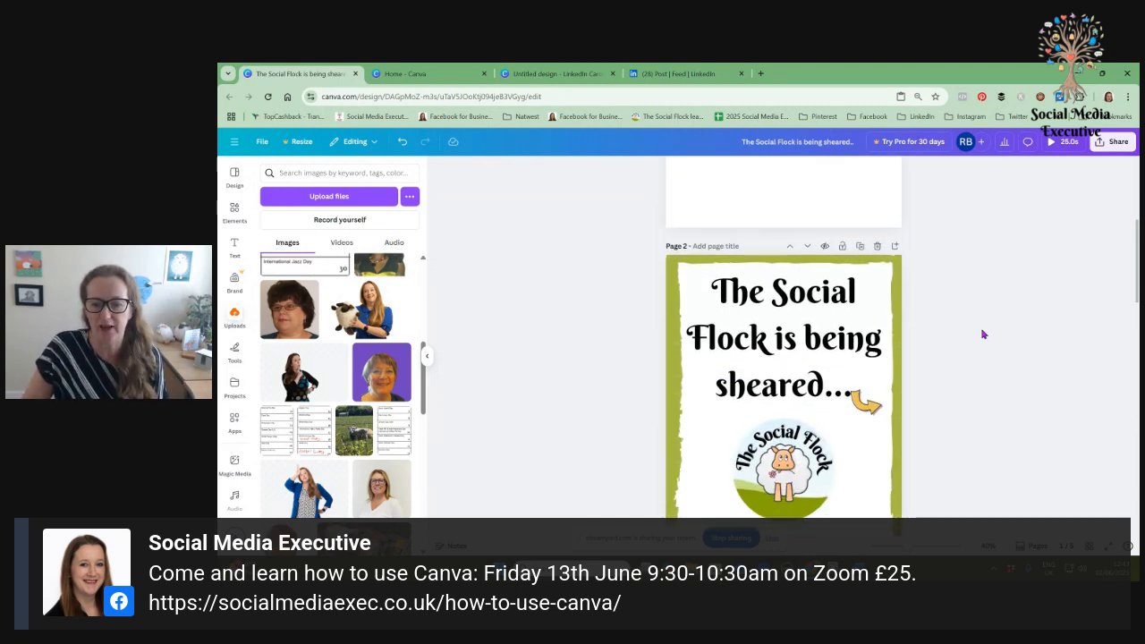
{"action": "right_click", "coordinate": [795, 350]}
{"action": "left_click", "coordinate": [823, 283]}
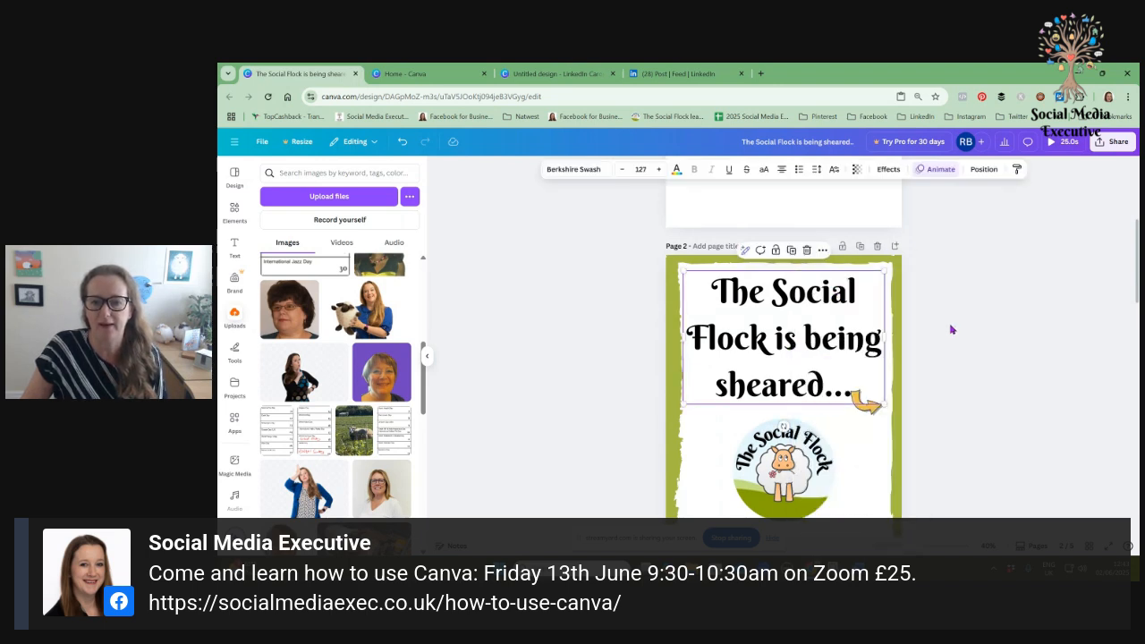
{"action": "scroll", "coordinate": [950, 329], "scroll_direction": "up", "scroll_amount": 5}
{"action": "right_click", "coordinate": [774, 306]}
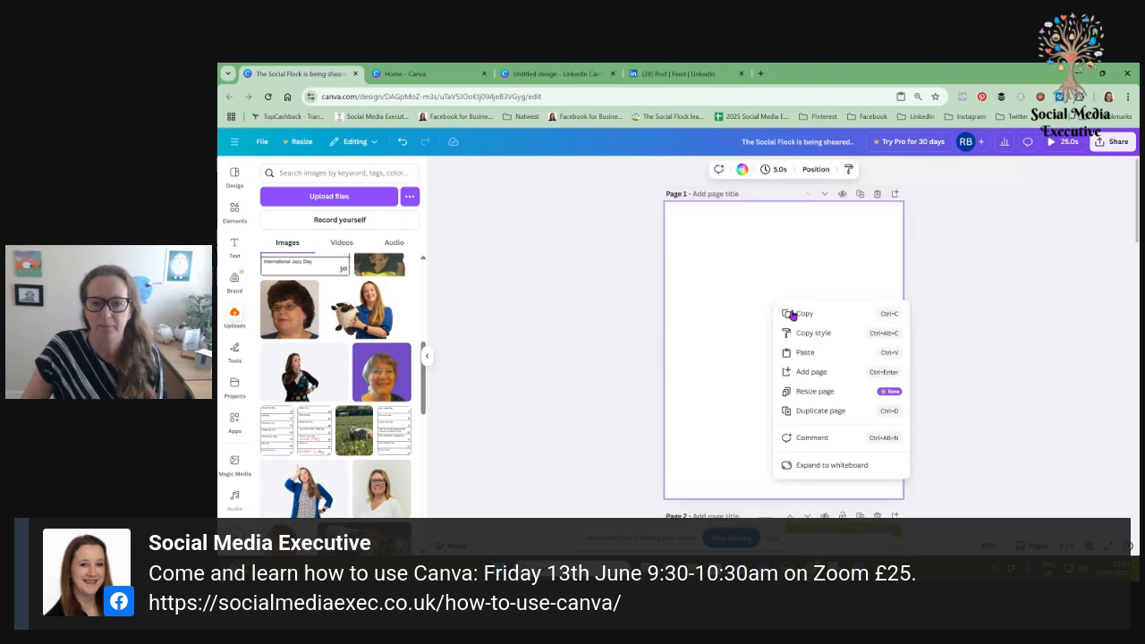
{"action": "left_click", "coordinate": [800, 358]}
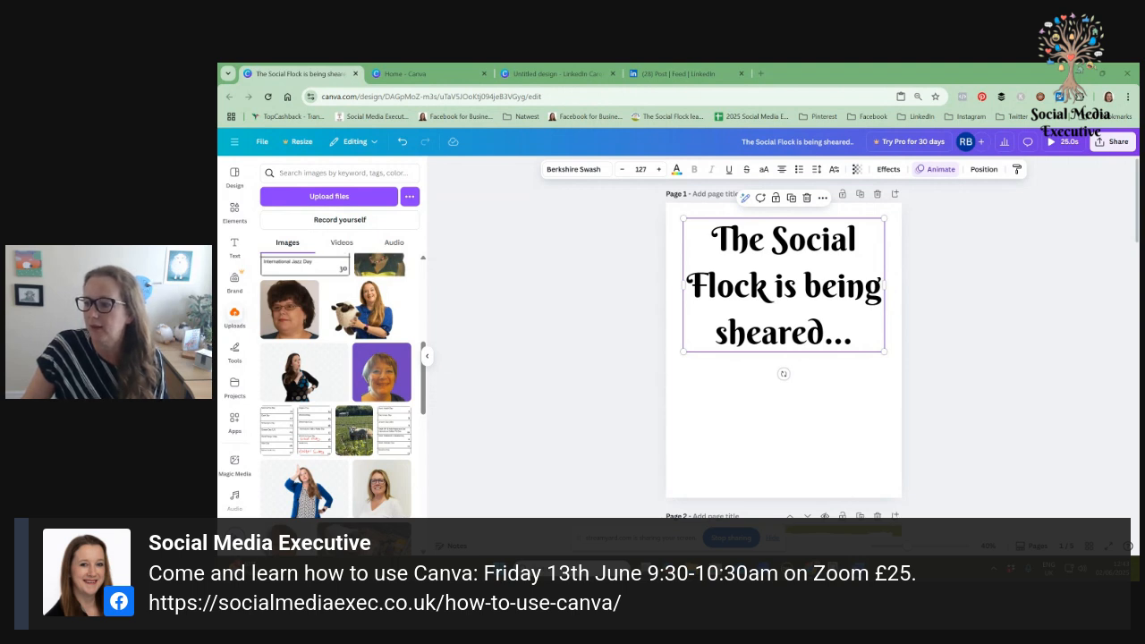
Step: Replace page 1's heading with "We have exciting news for Ewe!" and, below a blank line, "The Social Flock is being sheared!"
{"action": "double_click", "coordinate": [766, 273]}
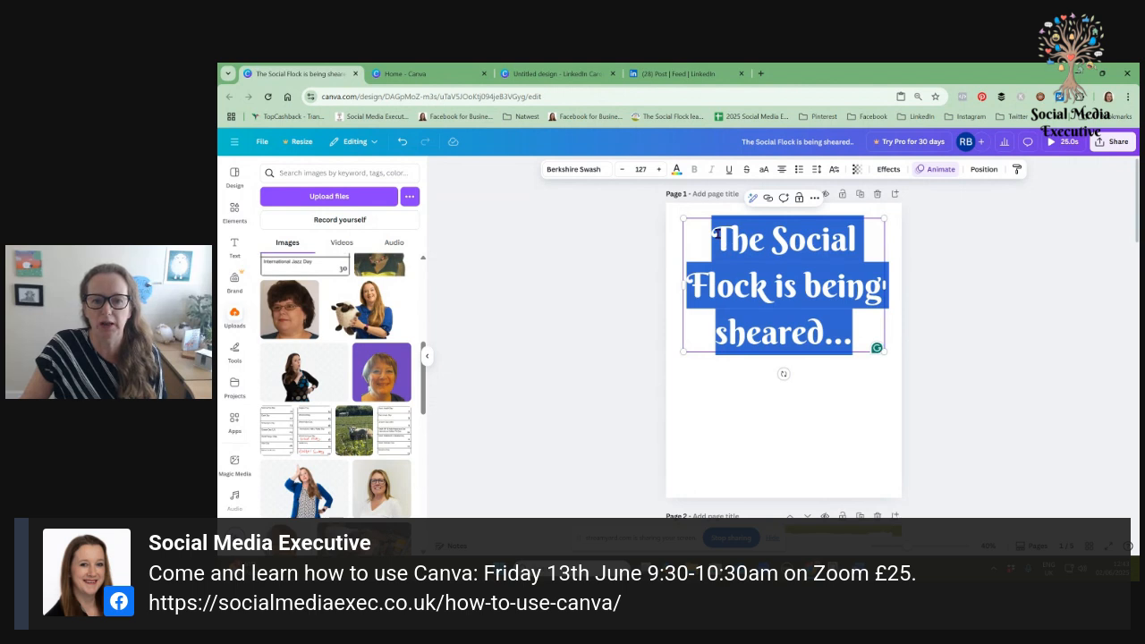
{"action": "type", "text": "We have exciting news for Ewe!  The Social Flock is being sheared!"}
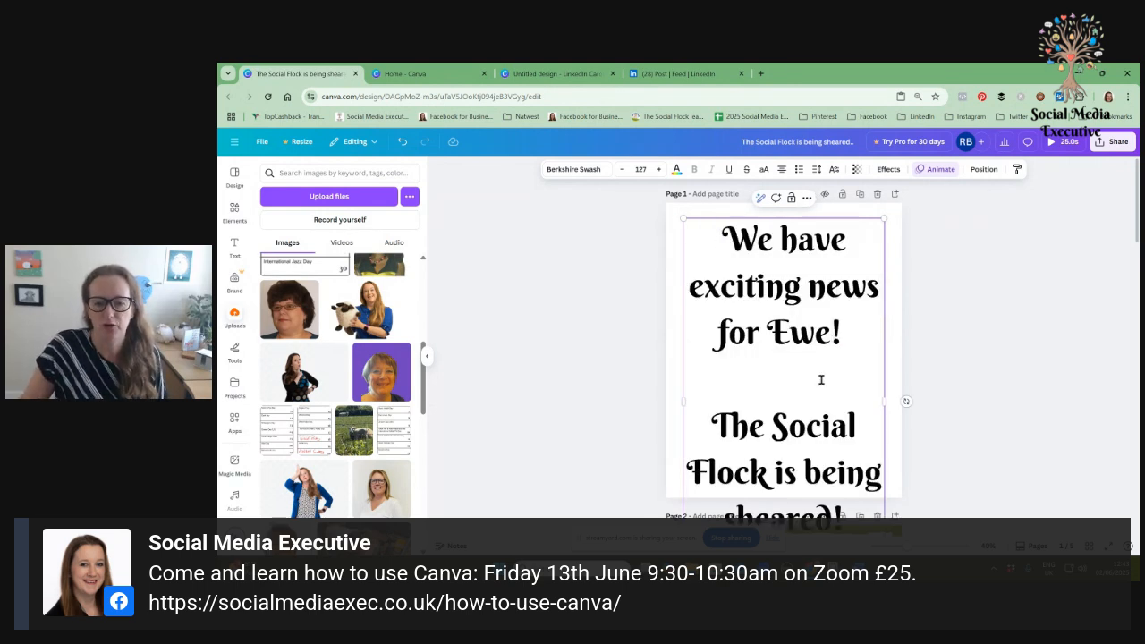
Step: Reduce the font size of all the text on page 1 to 93.3
{"action": "left_click", "coordinate": [621, 169]}
{"action": "left_click", "coordinate": [622, 169]}
{"action": "left_click", "coordinate": [622, 169]}
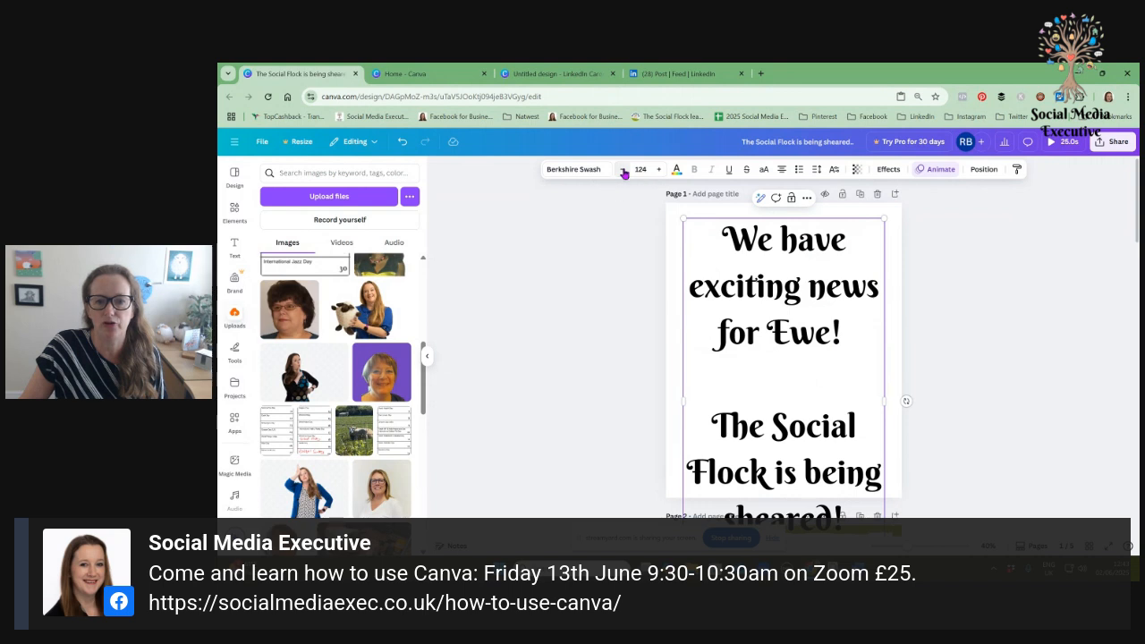
{"action": "left_click", "coordinate": [622, 169]}
{"action": "left_click", "coordinate": [622, 169]}
{"action": "left_click_drag", "start_coordinate": [723, 234], "coordinate": [845, 520]}
{"action": "left_click", "coordinate": [622, 169]}
{"action": "left_click", "coordinate": [620, 169]}
{"action": "left_click", "coordinate": [621, 170]}
{"action": "left_click", "coordinate": [620, 170]}
{"action": "left_click", "coordinate": [621, 170]}
{"action": "left_click", "coordinate": [621, 170]}
{"action": "left_click", "coordinate": [621, 170]}
{"action": "left_click", "coordinate": [621, 169]}
{"action": "left_click", "coordinate": [621, 170]}
{"action": "left_click", "coordinate": [620, 170]}
{"action": "left_click", "coordinate": [620, 170]}
{"action": "left_click", "coordinate": [621, 170]}
{"action": "left_click", "coordinate": [621, 170]}
{"action": "left_click", "coordinate": [620, 170]}
{"action": "left_click", "coordinate": [620, 170]}
{"action": "left_click", "coordinate": [621, 170]}
{"action": "left_click", "coordinate": [621, 170]}
{"action": "left_click", "coordinate": [621, 170]}
{"action": "left_click", "coordinate": [621, 170]}
{"action": "left_click", "coordinate": [621, 170]}
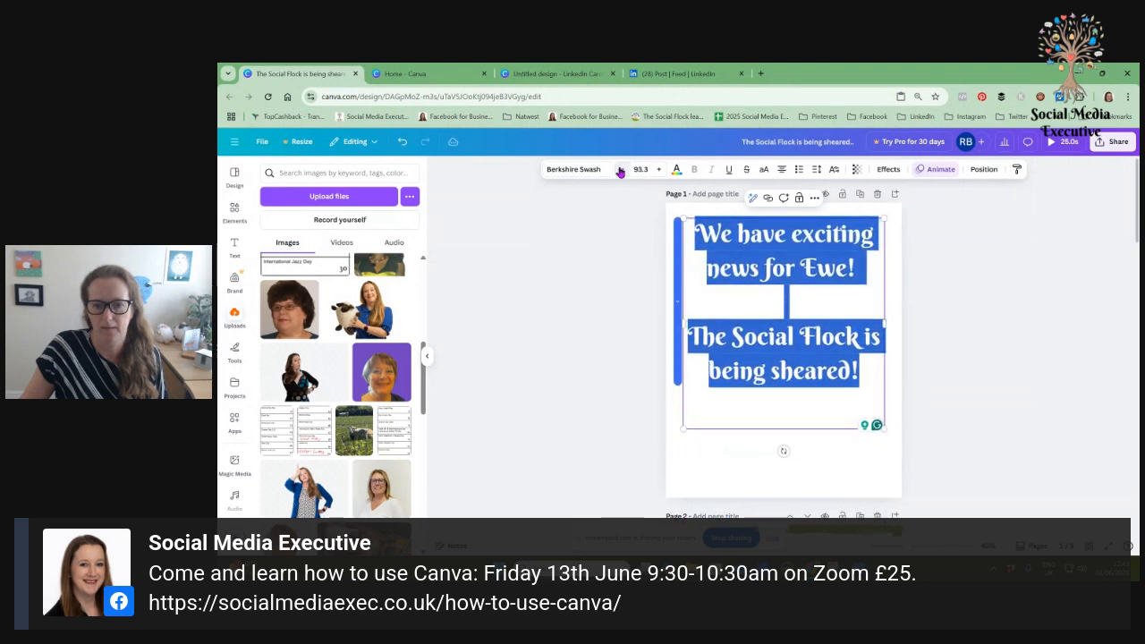
{"action": "left_click", "coordinate": [833, 306]}
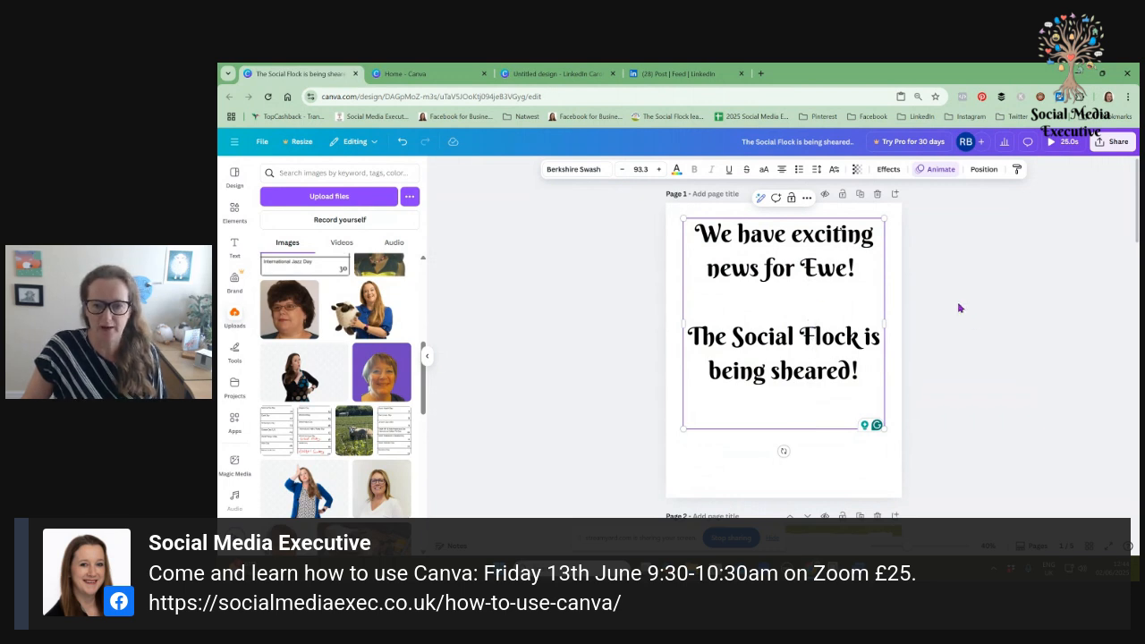
Step: Copy the green brush strip on page 2's right edge and paste it onto page 1
{"action": "scroll", "coordinate": [959, 308], "scroll_direction": "down", "scroll_amount": 3}
{"action": "scroll", "coordinate": [958, 308], "scroll_direction": "down", "scroll_amount": 2}
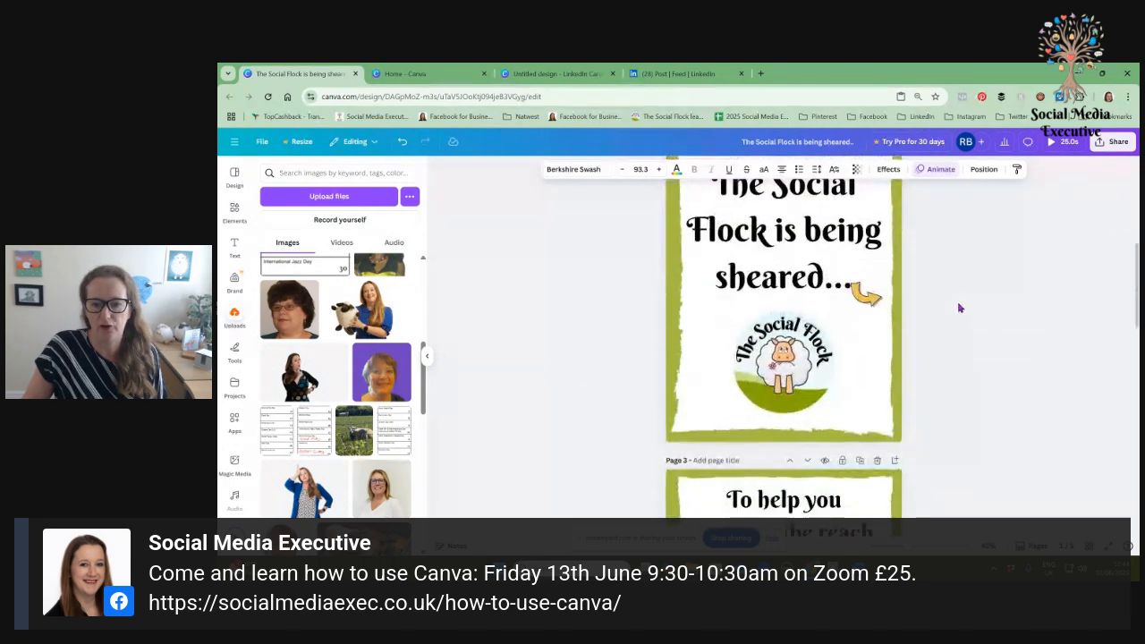
{"action": "left_click", "coordinate": [900, 339]}
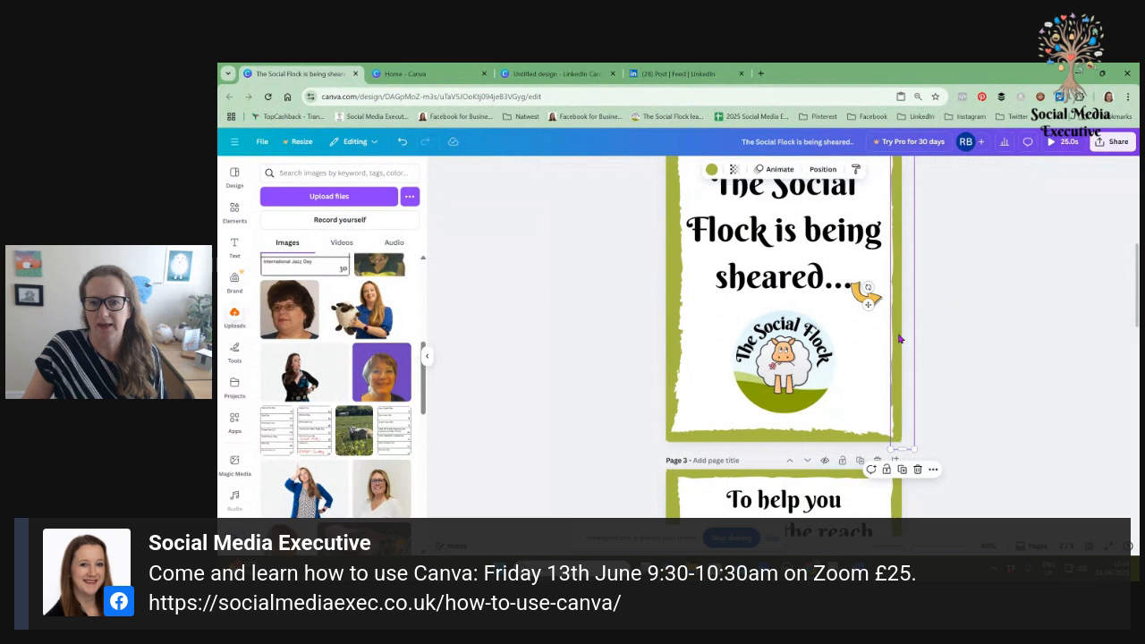
{"action": "scroll", "coordinate": [960, 317], "scroll_direction": "down", "scroll_amount": 1}
{"action": "scroll", "coordinate": [959, 317], "scroll_direction": "up", "scroll_amount": 2}
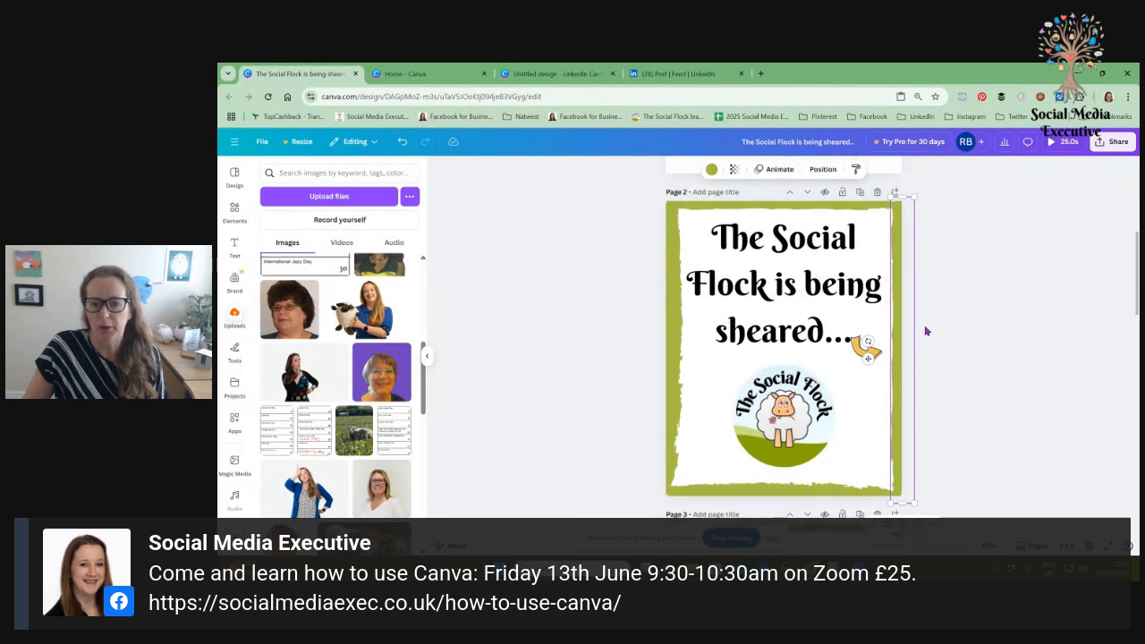
{"action": "right_click", "coordinate": [892, 331]}
{"action": "left_click", "coordinate": [926, 318]}
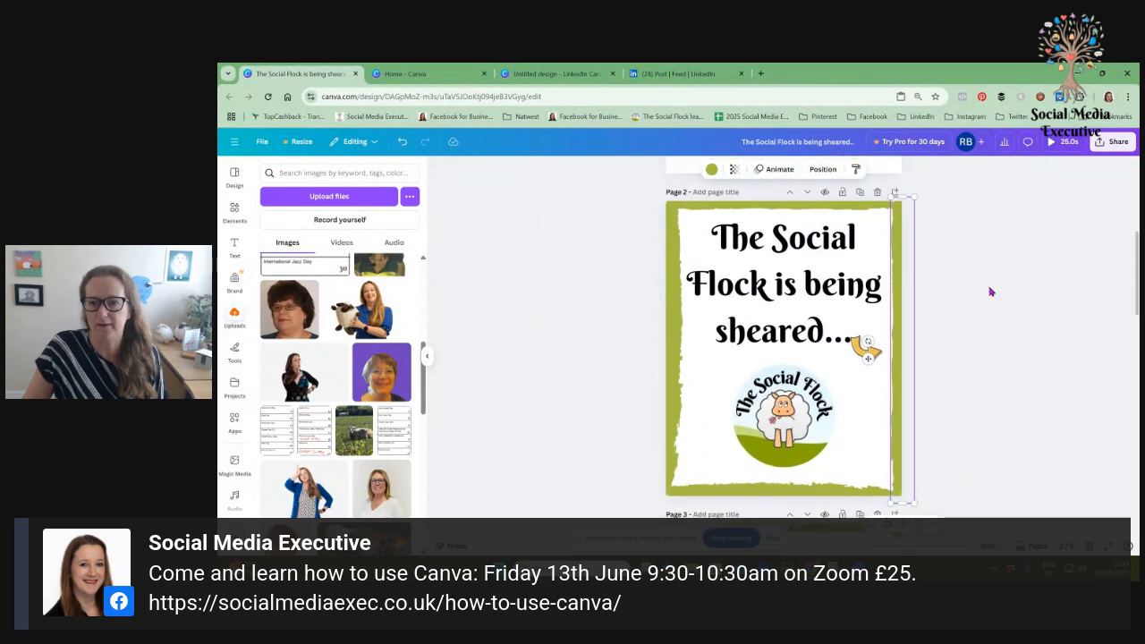
{"action": "scroll", "coordinate": [989, 289], "scroll_direction": "up", "scroll_amount": 5}
{"action": "right_click", "coordinate": [813, 299]}
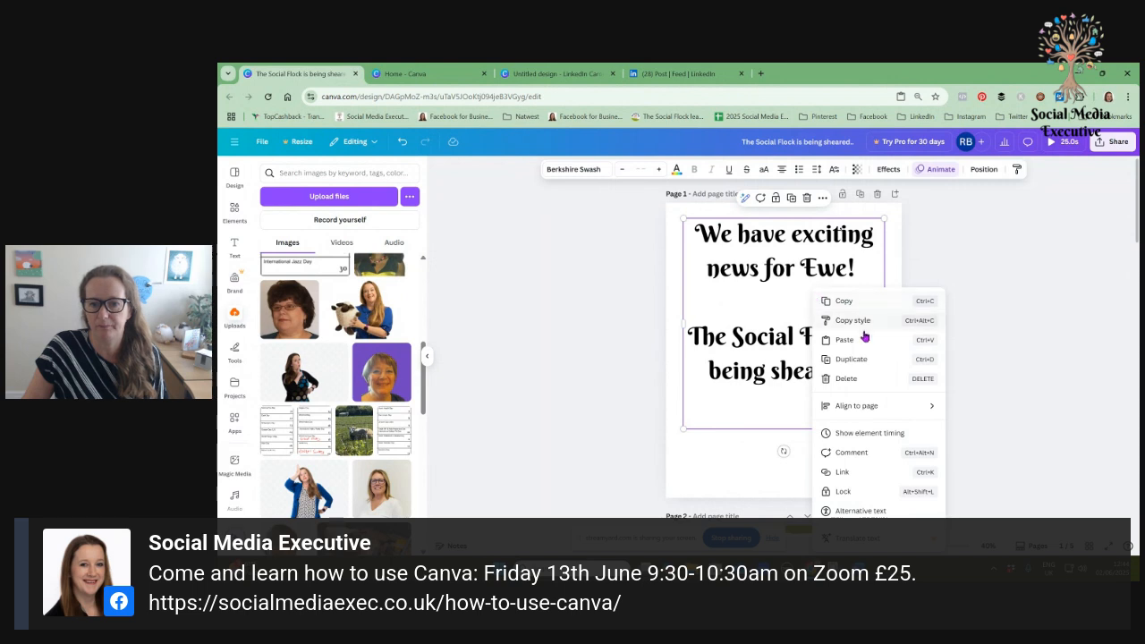
{"action": "left_click", "coordinate": [761, 458]}
{"action": "right_click", "coordinate": [848, 455]}
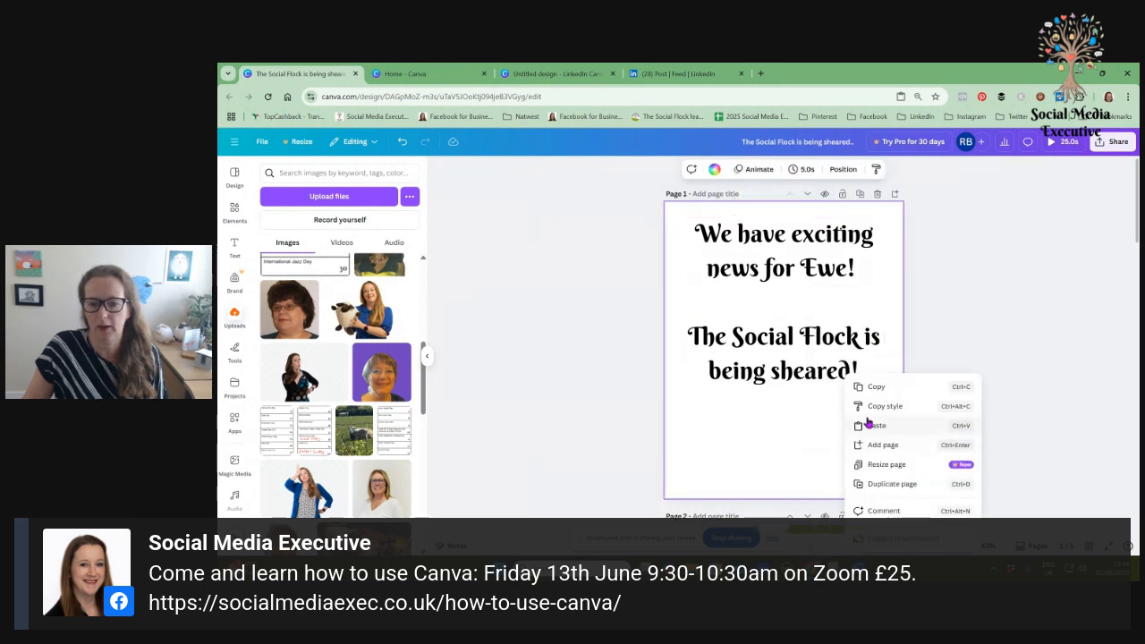
{"action": "left_click", "coordinate": [886, 428]}
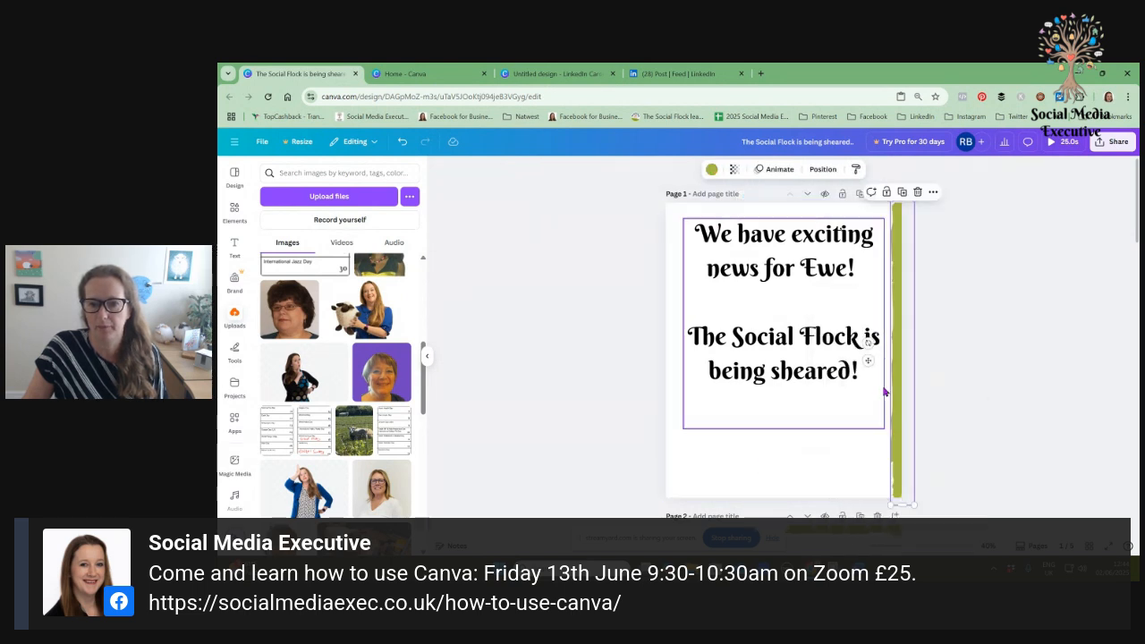
Step: Paste a second green brush strip on page 1 and place it along the page's left edge
{"action": "right_click", "coordinate": [744, 468]}
{"action": "left_click", "coordinate": [751, 428]}
{"action": "left_click_drag", "start_coordinate": [904, 387], "coordinate": [668, 386]}
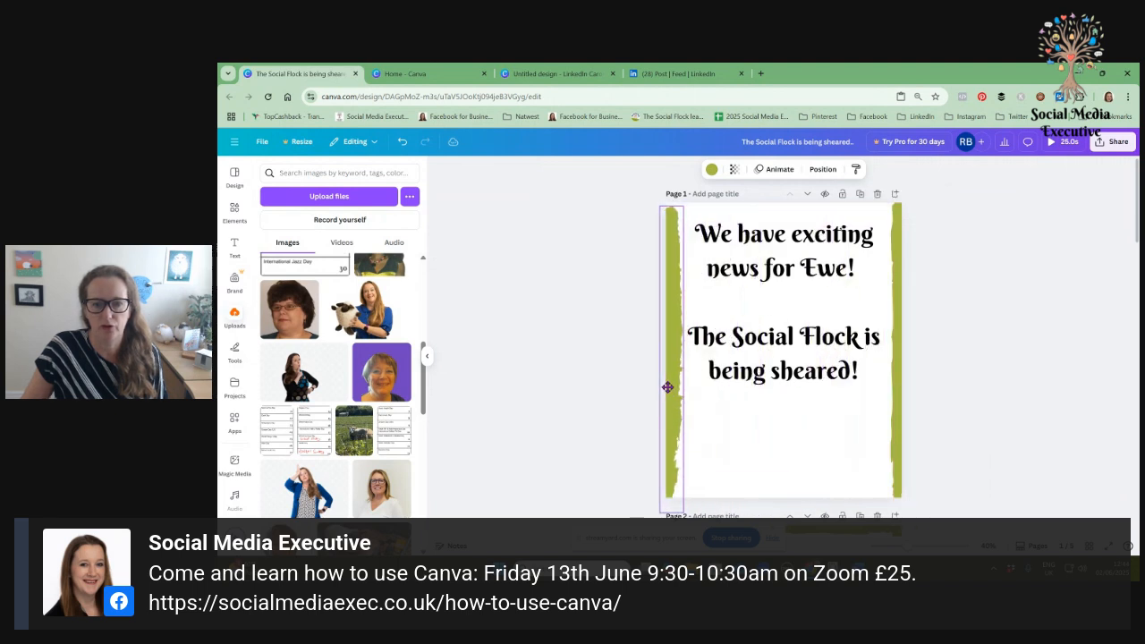
{"action": "left_click", "coordinate": [666, 347]}
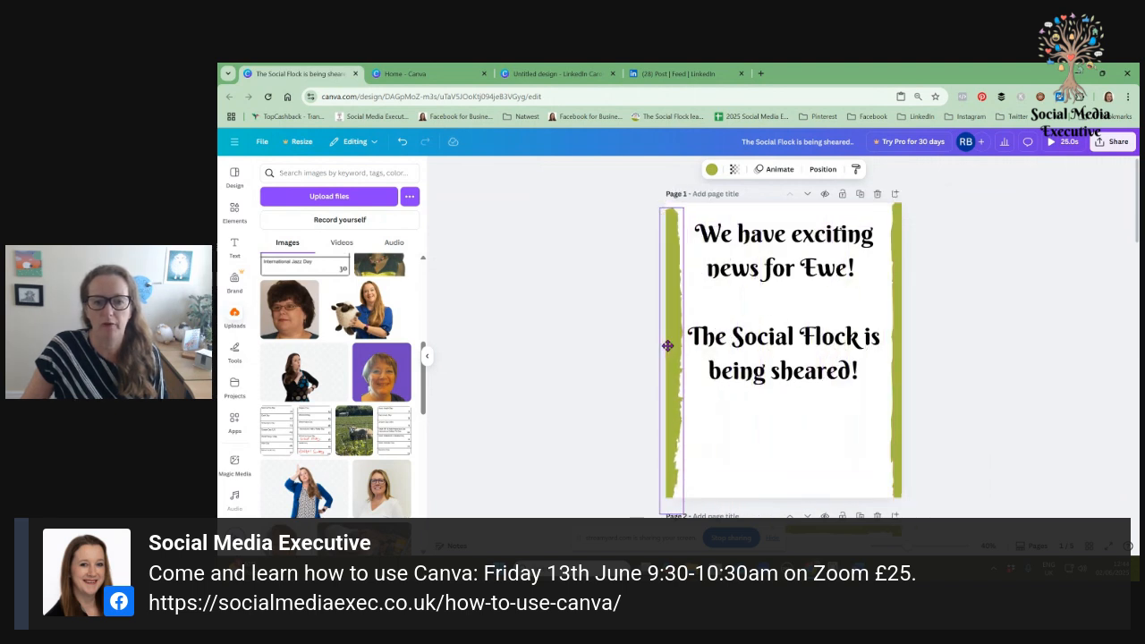
Step: Copy the horizontal green brush strip from page 2's top edge and paste it along the top edge of page 1
{"action": "right_click", "coordinate": [745, 315]}
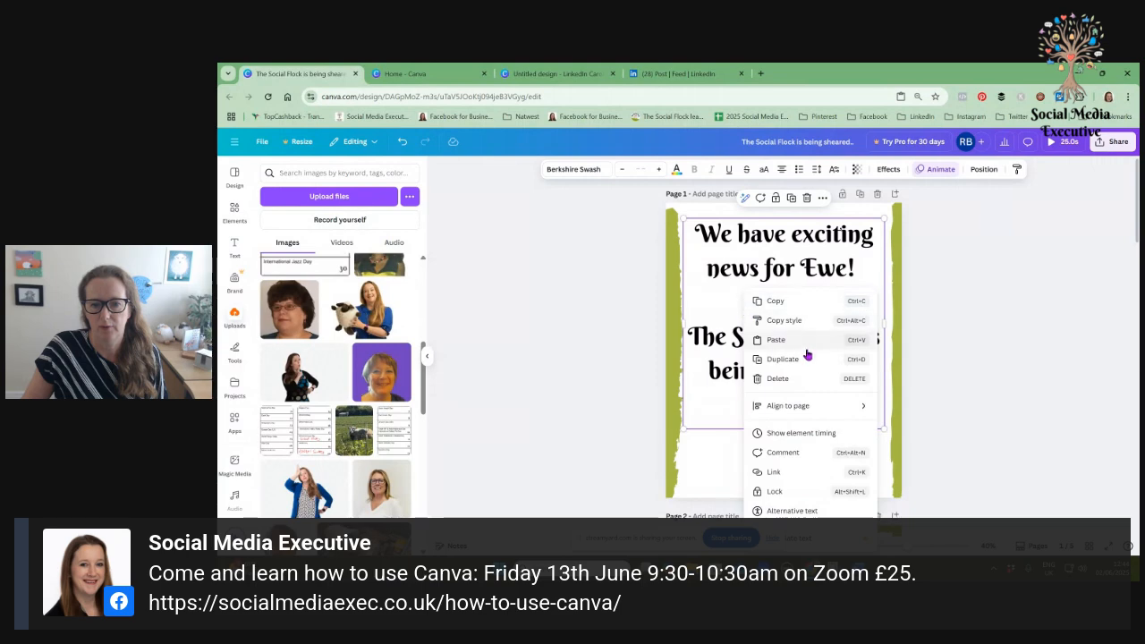
{"action": "left_click", "coordinate": [961, 458]}
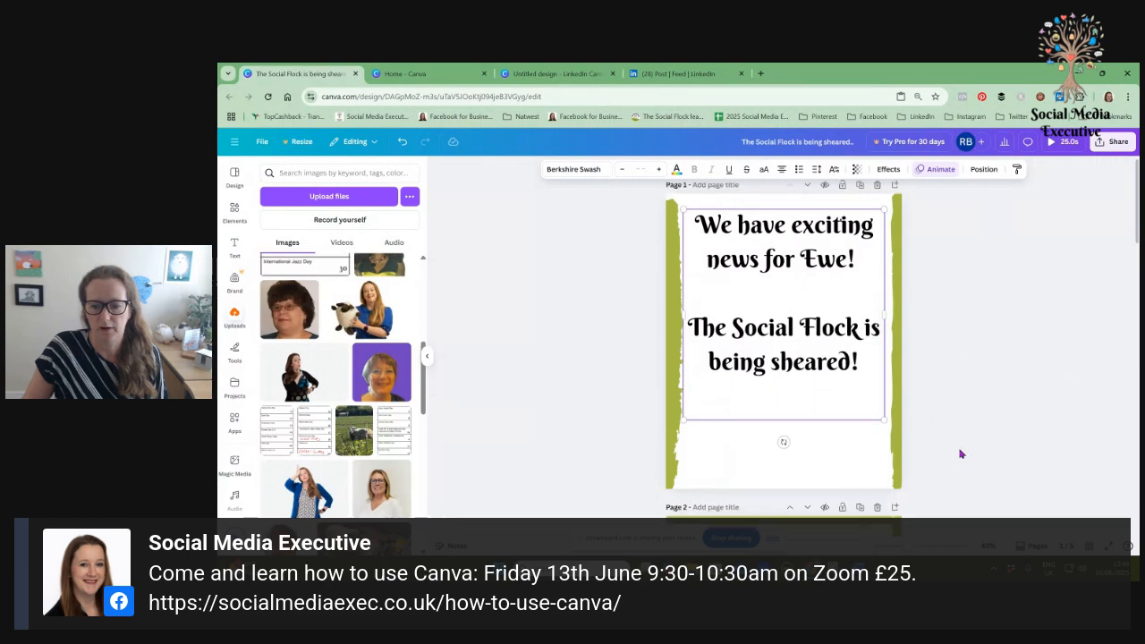
{"action": "scroll", "coordinate": [958, 455], "scroll_direction": "down", "scroll_amount": 5}
{"action": "right_click", "coordinate": [784, 318]}
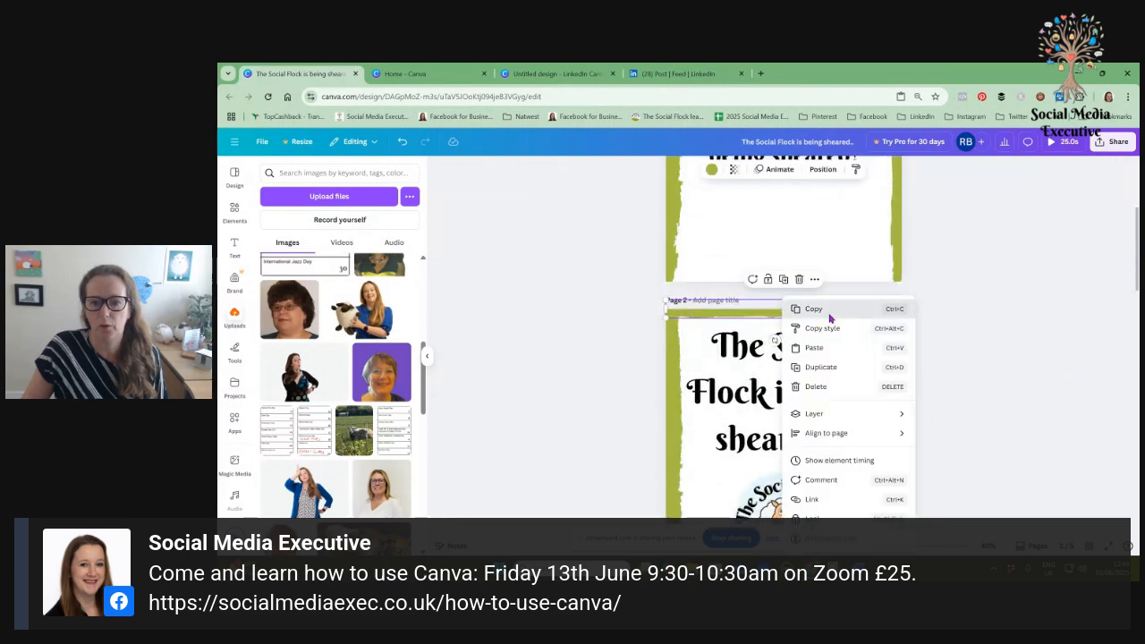
{"action": "left_click", "coordinate": [964, 289]}
{"action": "scroll", "coordinate": [964, 289], "scroll_direction": "up", "scroll_amount": 3}
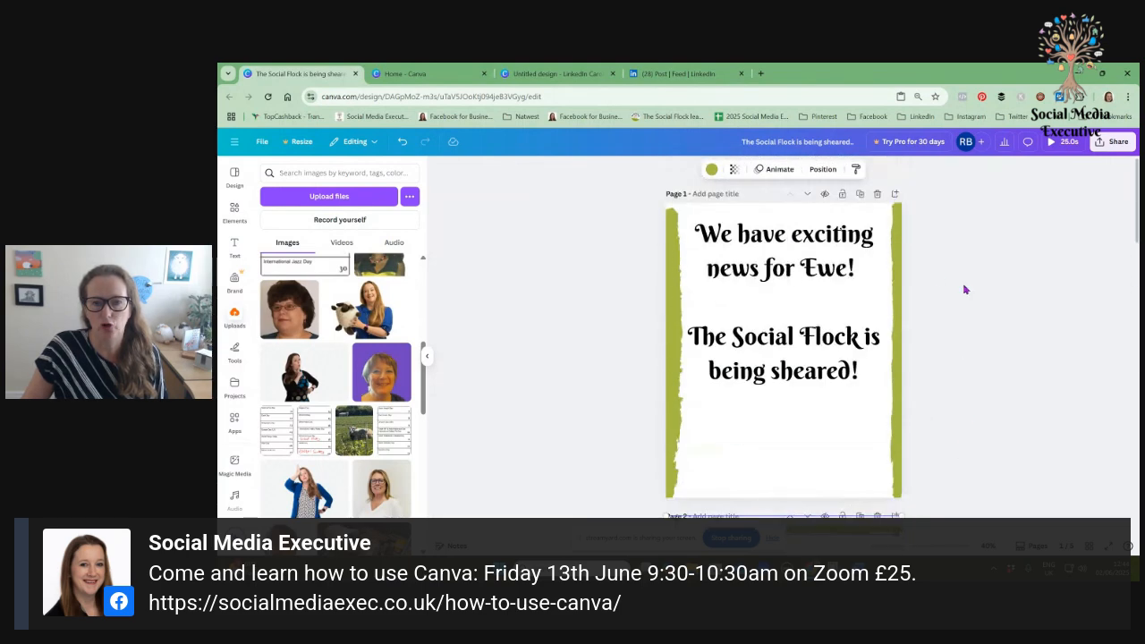
{"action": "right_click", "coordinate": [807, 213]}
{"action": "left_click", "coordinate": [841, 256]}
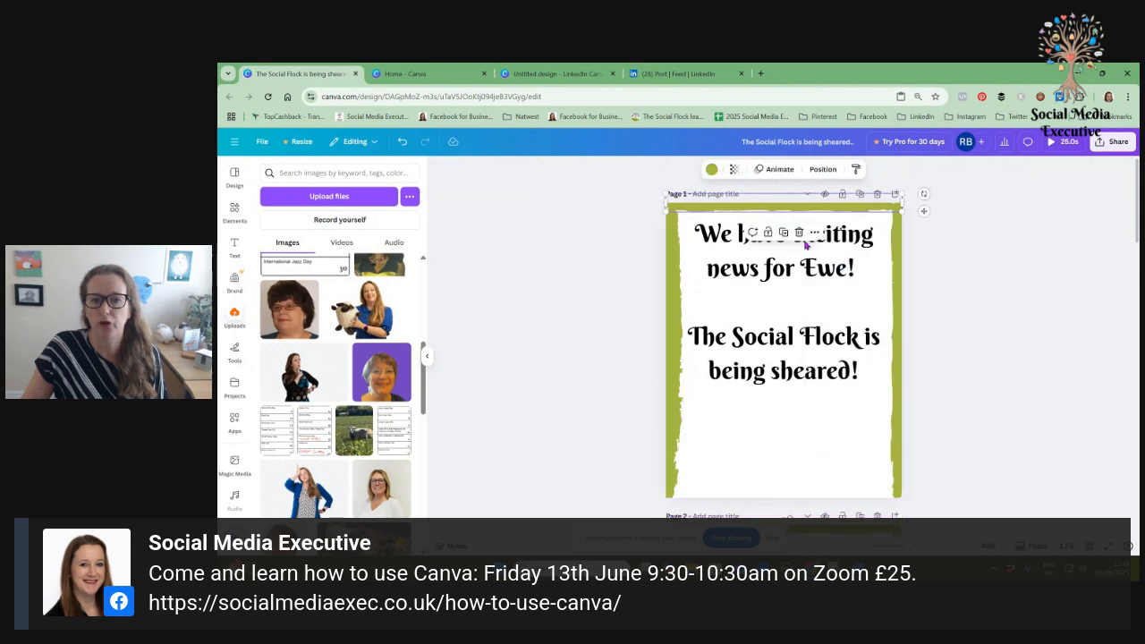
Step: Paste a second horizontal green brush strip on page 1 and place it along the page's bottom edge
{"action": "right_click", "coordinate": [766, 475]}
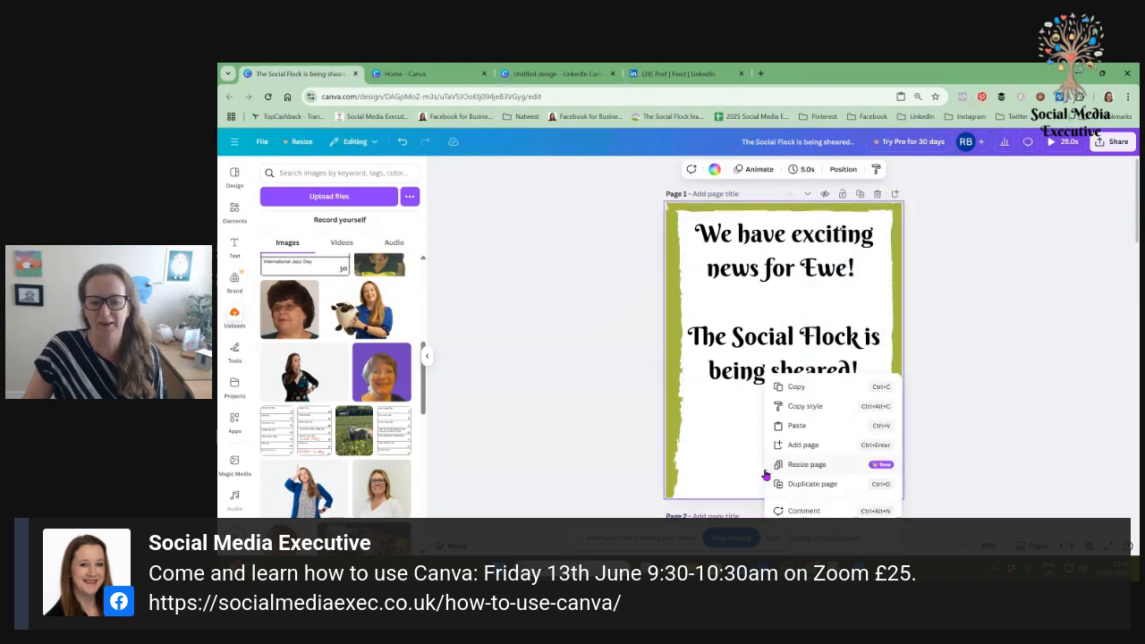
{"action": "left_click", "coordinate": [796, 426]}
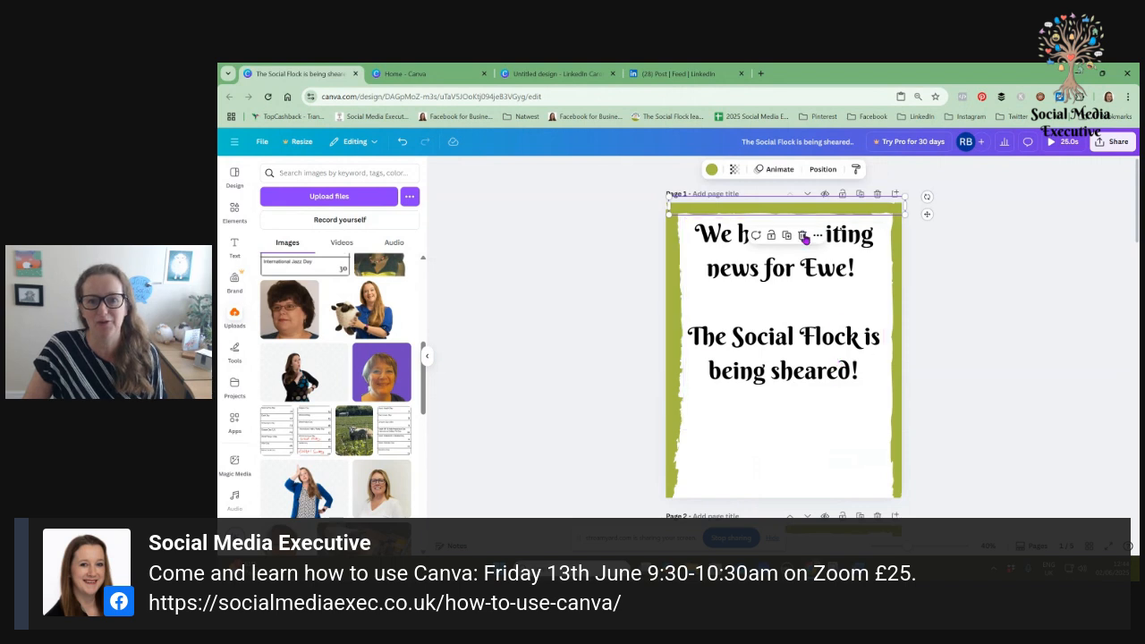
{"action": "left_click_drag", "start_coordinate": [746, 226], "coordinate": [740, 494]}
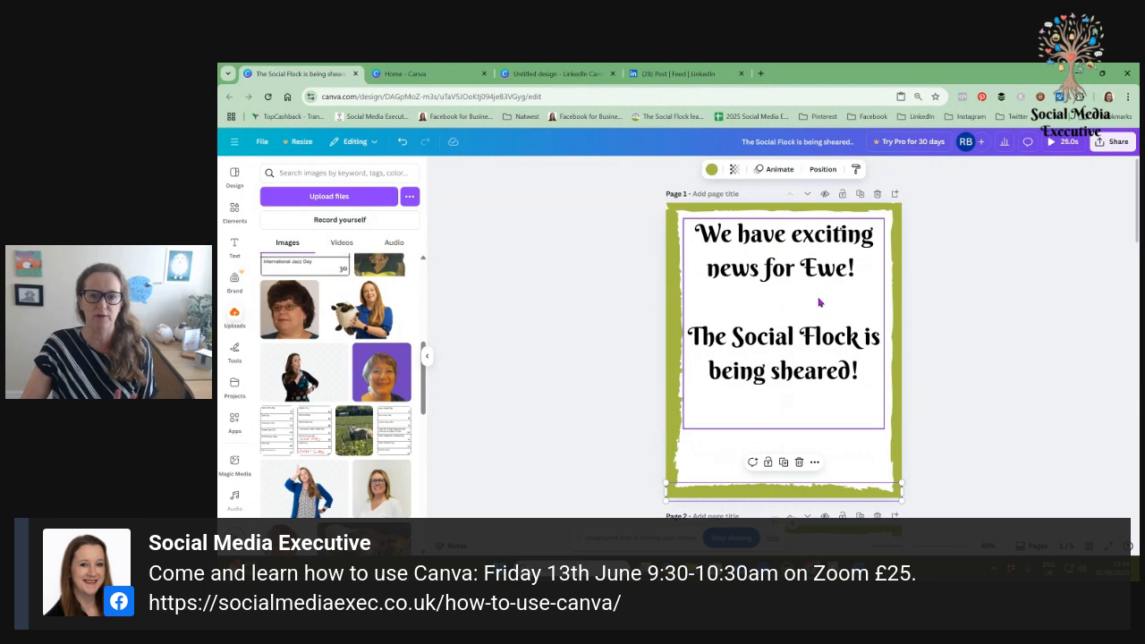
{"action": "left_click", "coordinate": [802, 267]}
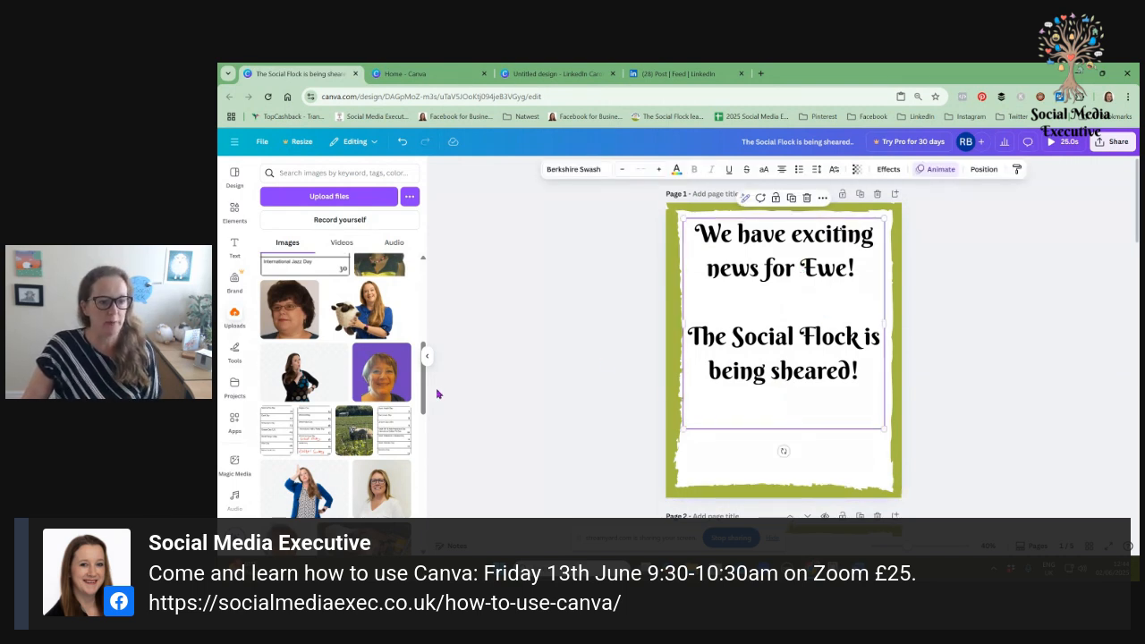
Step: Add the uploaded cutout photo of the woman holding a toy sheep to page 1, shrink it, and centre it at the page's bottom
{"action": "left_click_drag", "start_coordinate": [426, 397], "coordinate": [428, 266]}
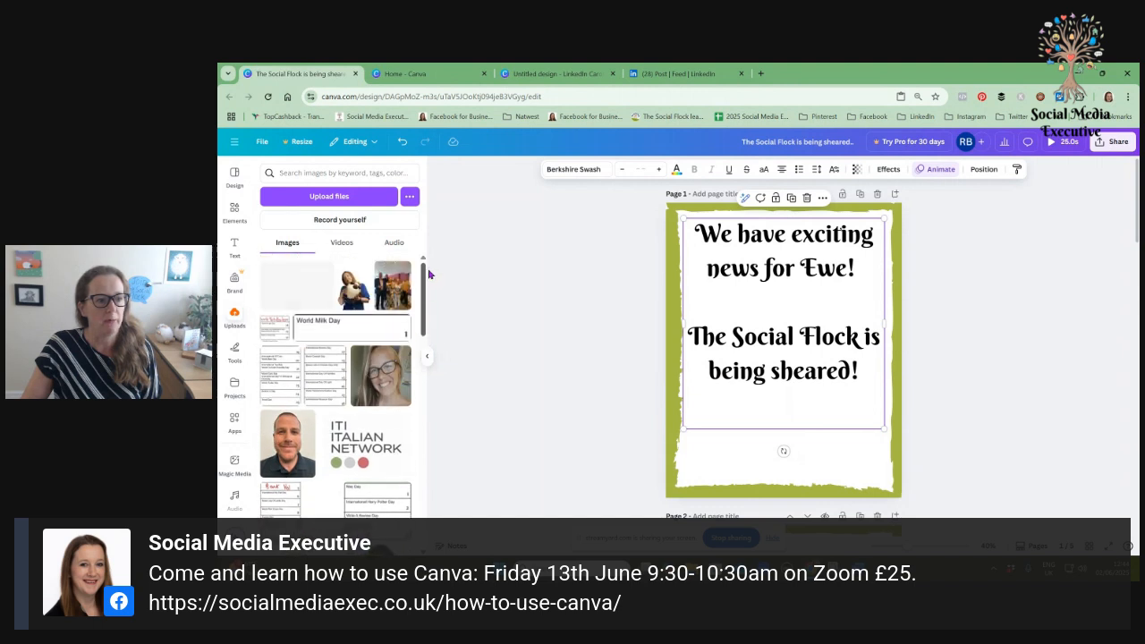
{"action": "left_click", "coordinate": [346, 293]}
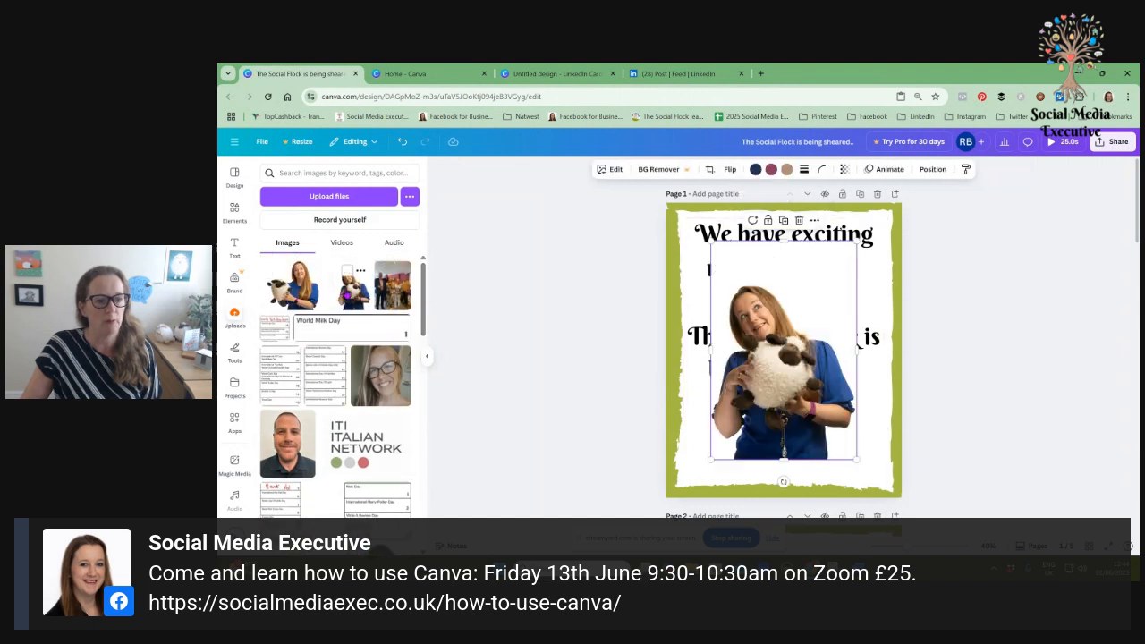
{"action": "left_click_drag", "start_coordinate": [710, 240], "coordinate": [763, 333]}
{"action": "left_click_drag", "start_coordinate": [810, 371], "coordinate": [787, 402]}
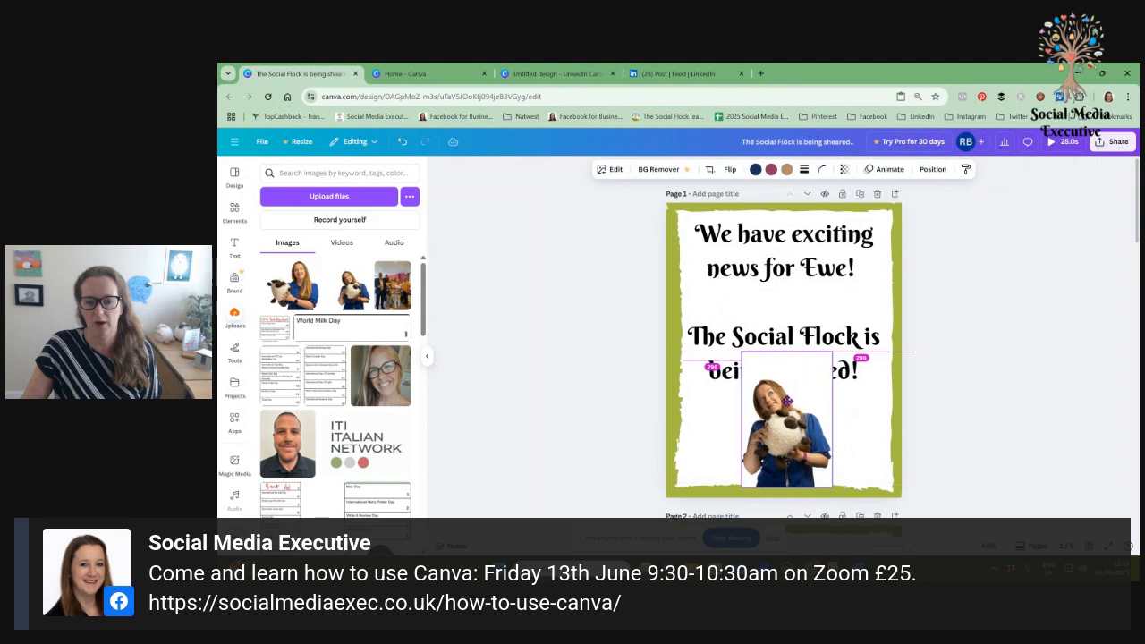
Step: Reduce the font size of the blank line between page 1's two sentences to 75.3
{"action": "left_click", "coordinate": [793, 322]}
{"action": "left_click", "coordinate": [793, 298]}
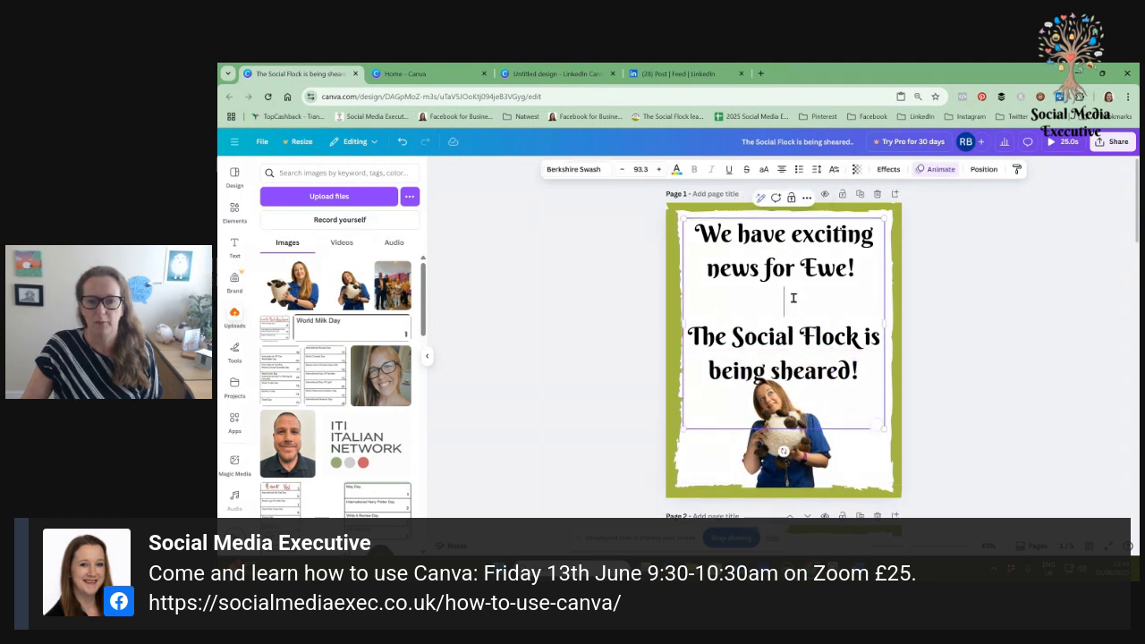
{"action": "key", "text": "BackSpace"}
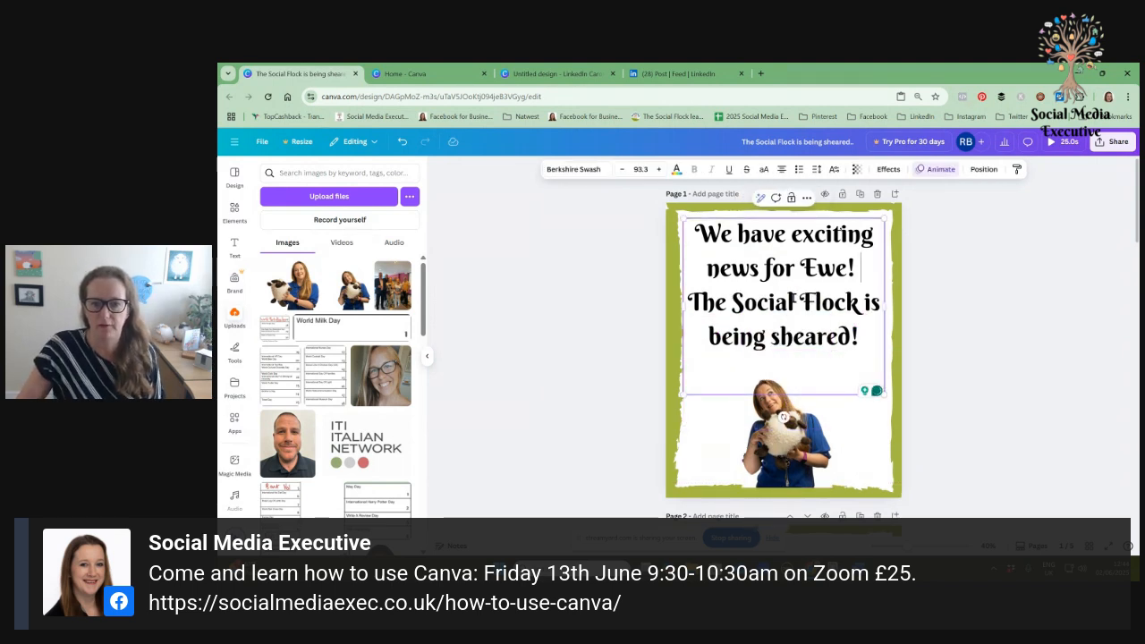
{"action": "key", "text": "Return"}
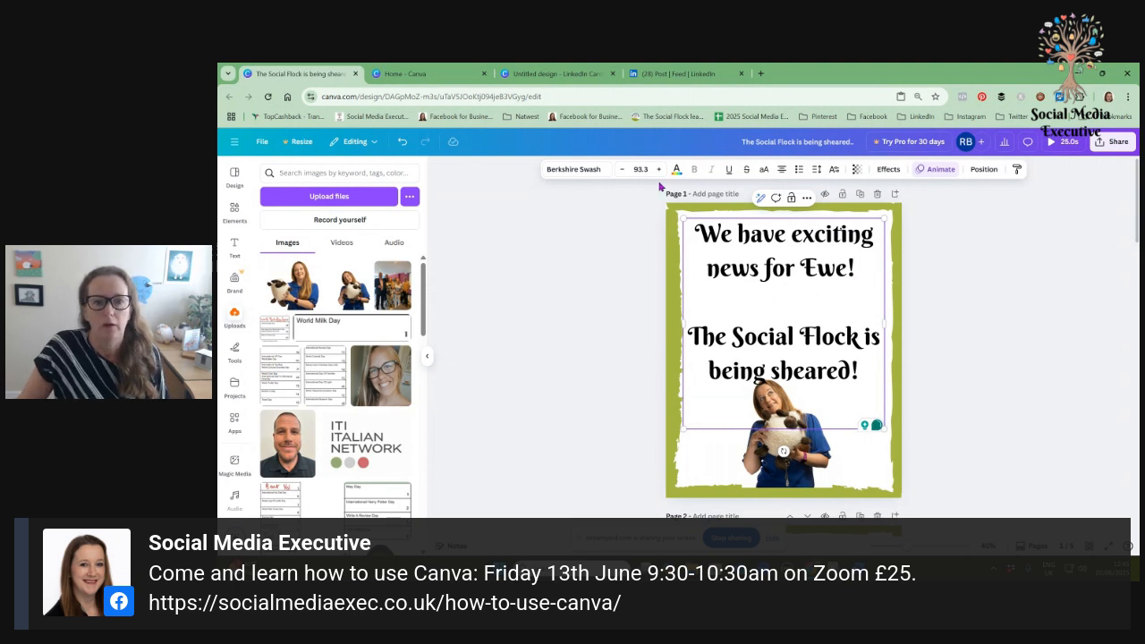
{"action": "left_click", "coordinate": [625, 170]}
{"action": "left_click", "coordinate": [625, 170]}
{"action": "left_click", "coordinate": [624, 170]}
{"action": "left_click", "coordinate": [623, 170]}
{"action": "left_click", "coordinate": [624, 170]}
{"action": "left_click", "coordinate": [623, 170]}
{"action": "left_click", "coordinate": [623, 170]}
{"action": "left_click", "coordinate": [623, 170]}
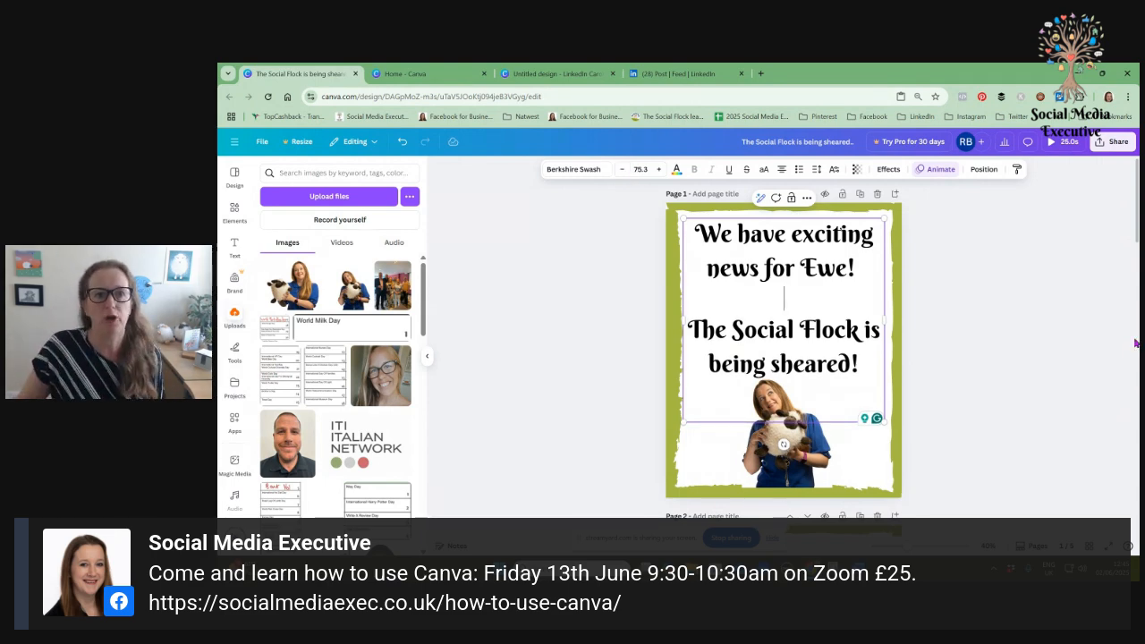
Step: Switch to the LinkedIn post and page back through its example carousel to examine the earlier slides
{"action": "left_click", "coordinate": [687, 77]}
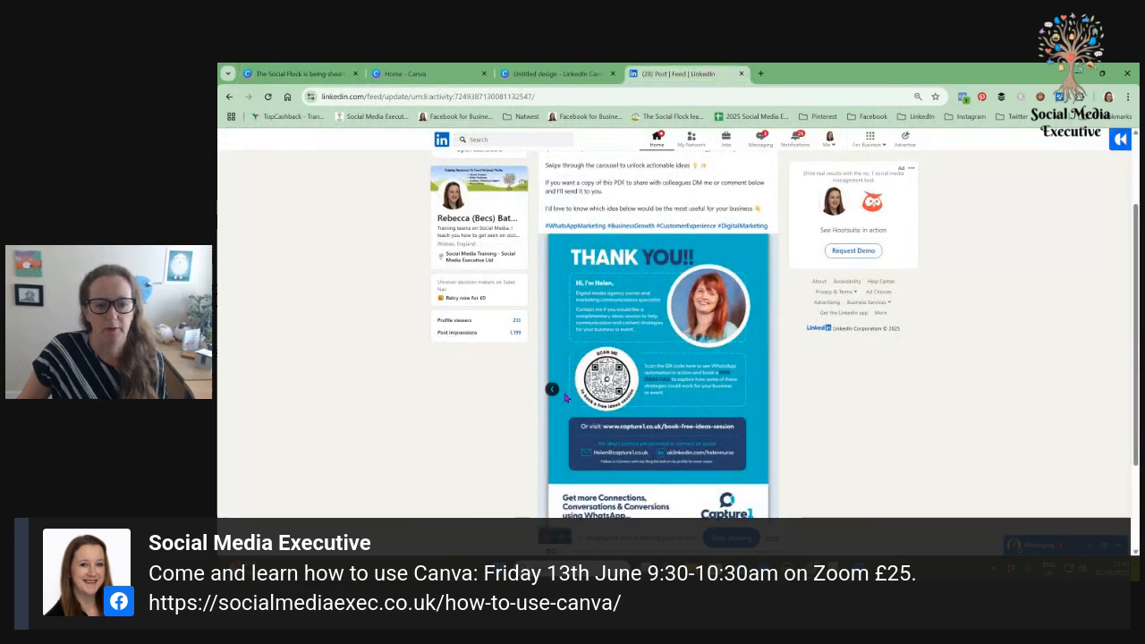
{"action": "left_click", "coordinate": [551, 390]}
{"action": "left_click", "coordinate": [552, 390]}
{"action": "left_click", "coordinate": [552, 390]}
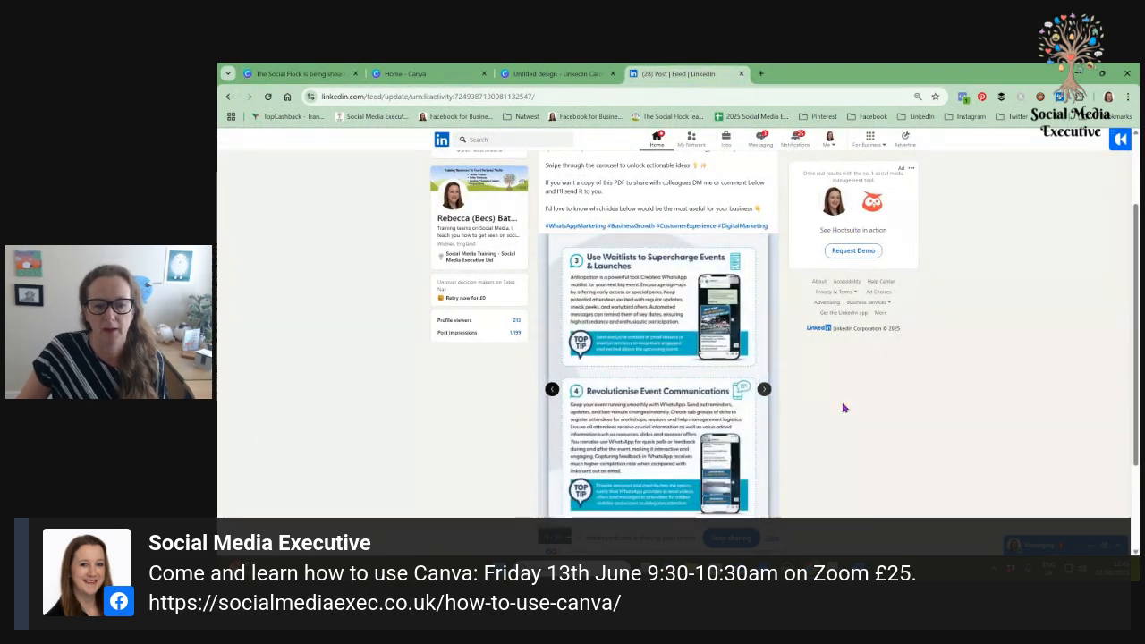